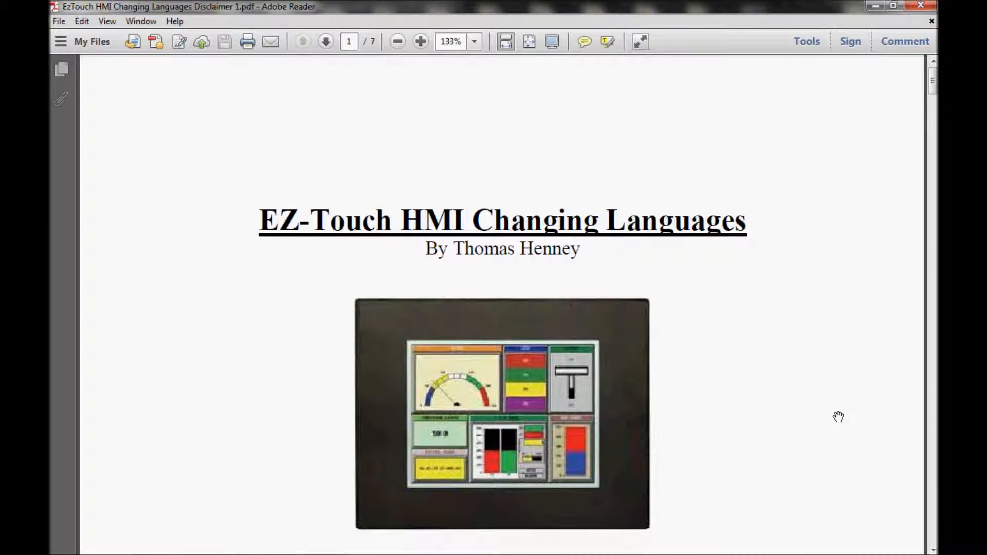
Read the guide's materials, project description, disclaimer and the instructions for adding trigger text and a Spanish language.
{"action": "left_click", "coordinate": [933, 550]}
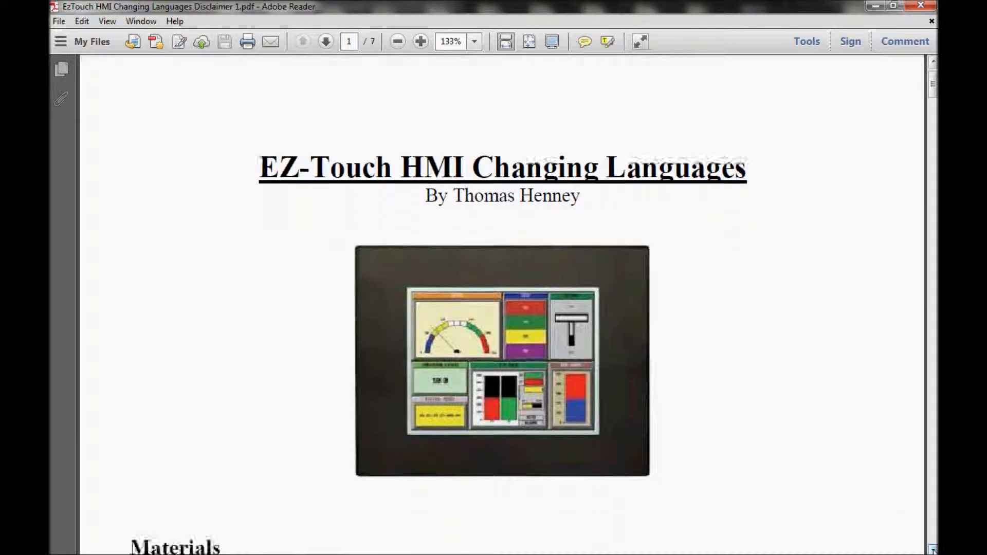
{"action": "scroll", "coordinate": [933, 550], "scroll_direction": "down", "scroll_amount": 8}
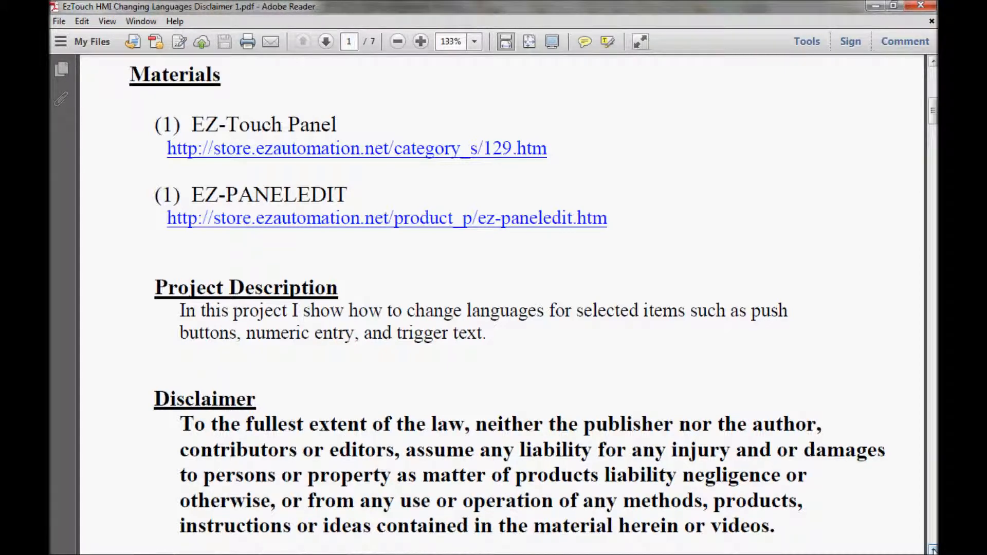
{"action": "scroll", "coordinate": [933, 549], "scroll_direction": "down", "scroll_amount": 10}
{"action": "scroll", "coordinate": [933, 550], "scroll_direction": "down", "scroll_amount": 8}
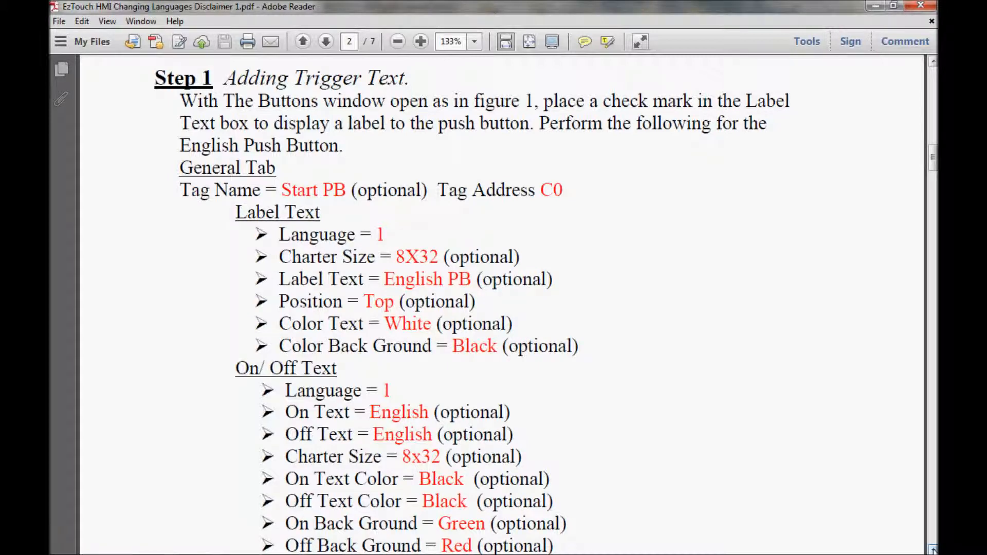
{"action": "scroll", "coordinate": [932, 549], "scroll_direction": "down", "scroll_amount": 10}
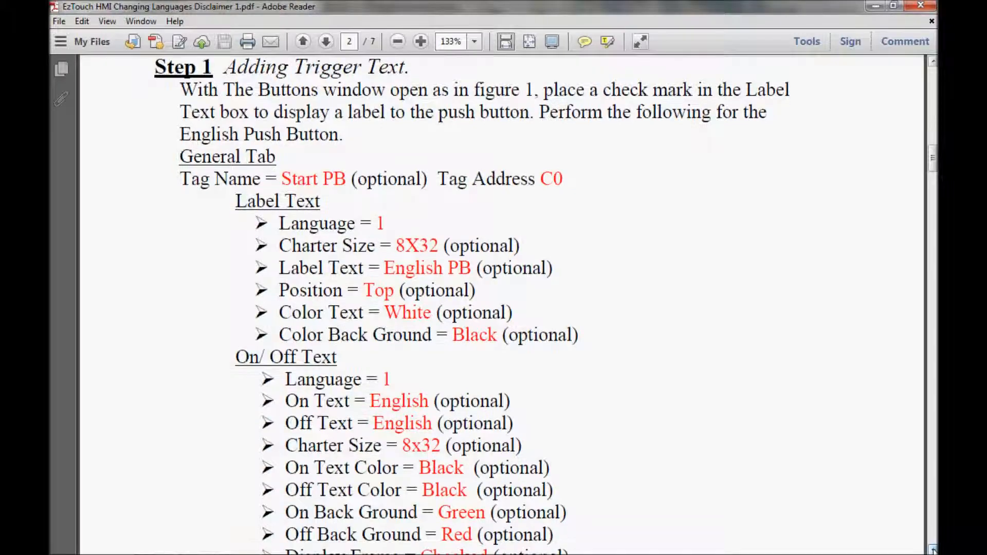
{"action": "scroll", "coordinate": [933, 549], "scroll_direction": "down", "scroll_amount": 15}
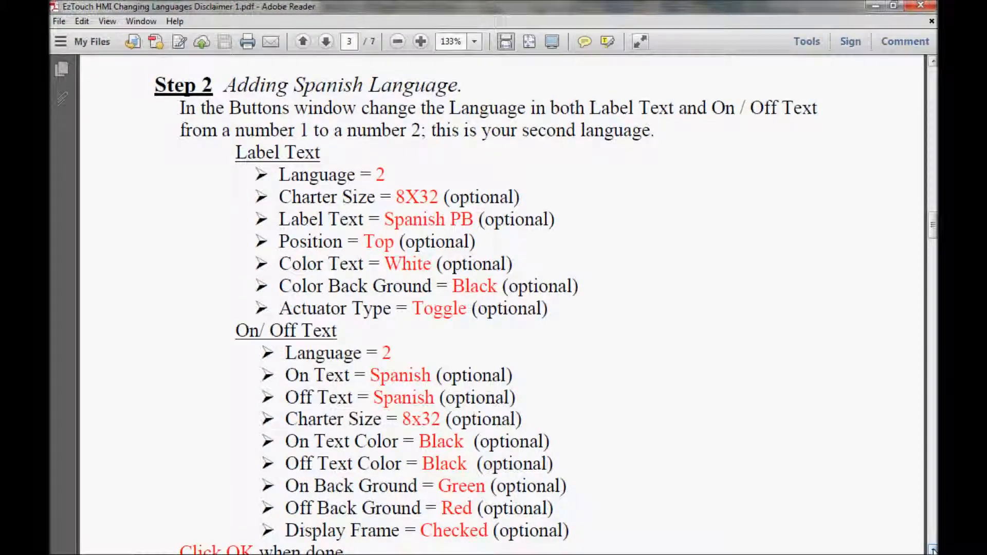
{"action": "scroll", "coordinate": [933, 549], "scroll_direction": "down", "scroll_amount": 12}
{"action": "scroll", "coordinate": [933, 549], "scroll_direction": "down", "scroll_amount": 15}
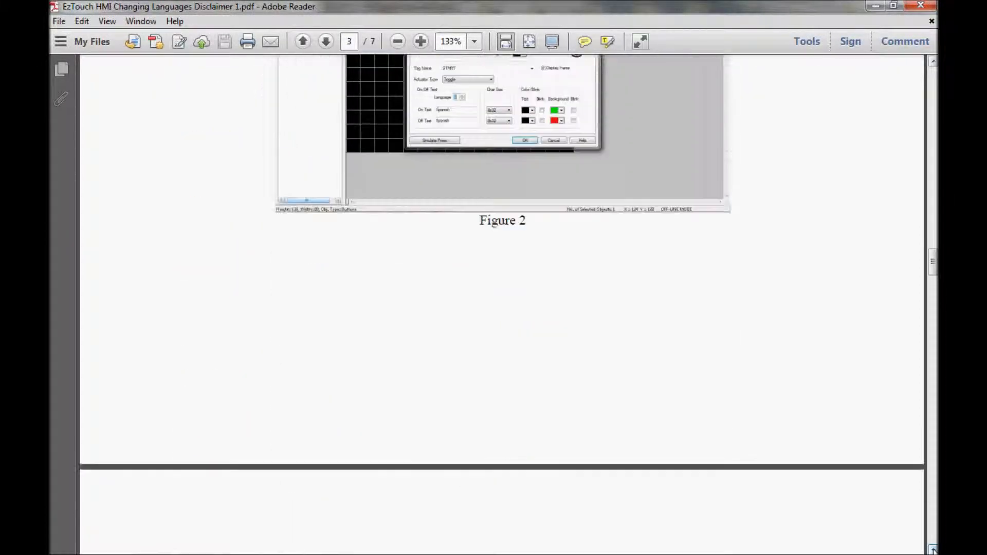
Read the guide's instructions for numeric entry, system language, and the English and Spanish language change buttons.
{"action": "scroll", "coordinate": [933, 549], "scroll_direction": "down", "scroll_amount": 1}
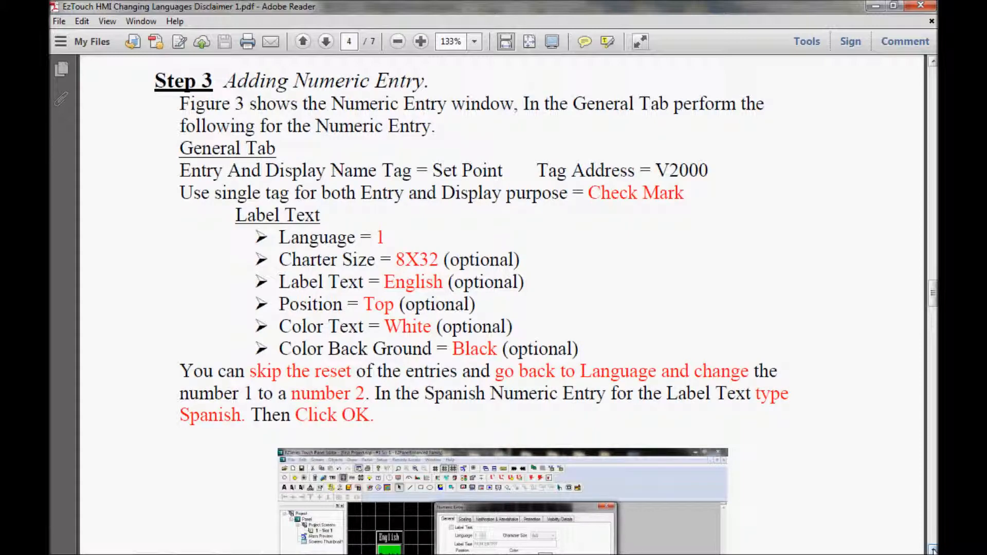
{"action": "scroll", "coordinate": [932, 549], "scroll_direction": "down", "scroll_amount": 20}
{"action": "scroll", "coordinate": [933, 550], "scroll_direction": "down", "scroll_amount": 20}
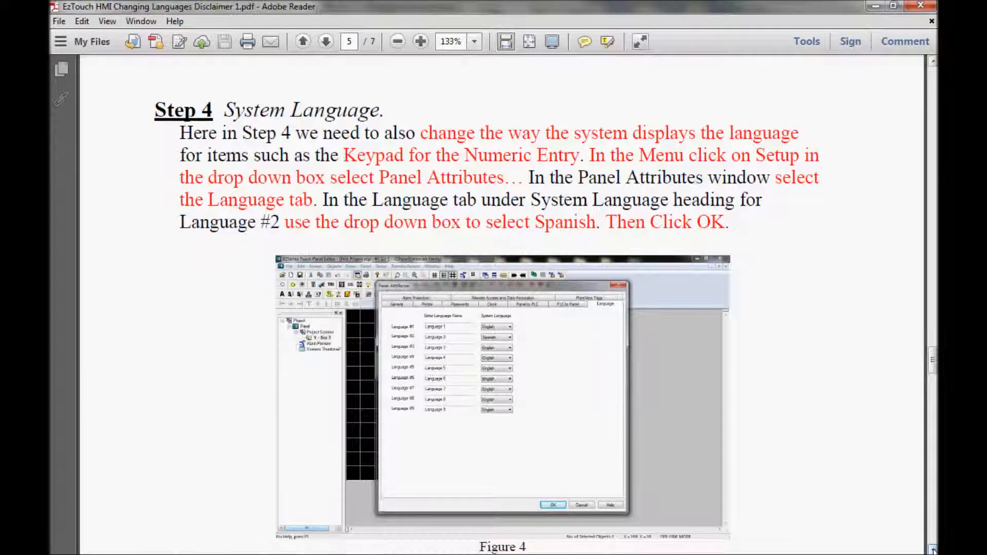
{"action": "scroll", "coordinate": [933, 550], "scroll_direction": "down", "scroll_amount": 2}
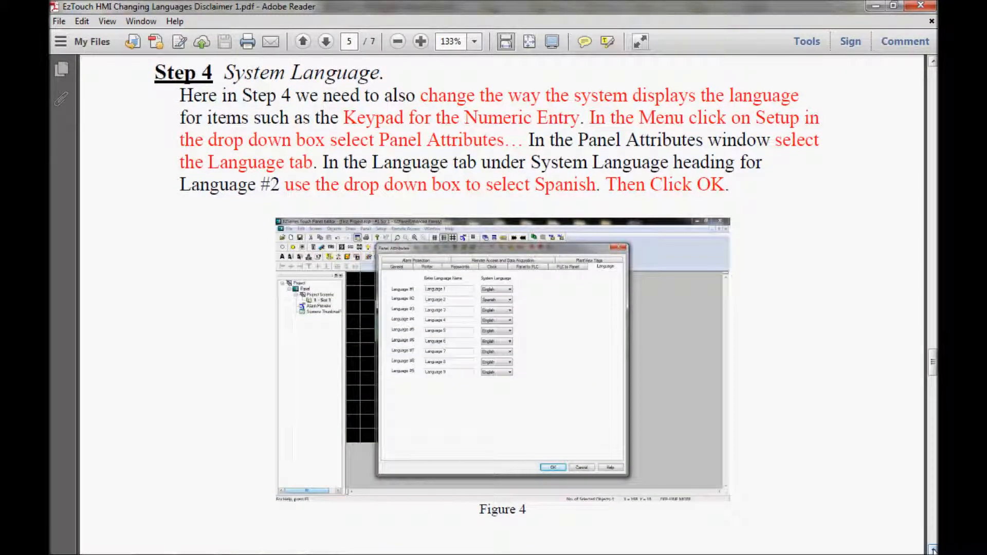
{"action": "scroll", "coordinate": [932, 549], "scroll_direction": "down", "scroll_amount": 20}
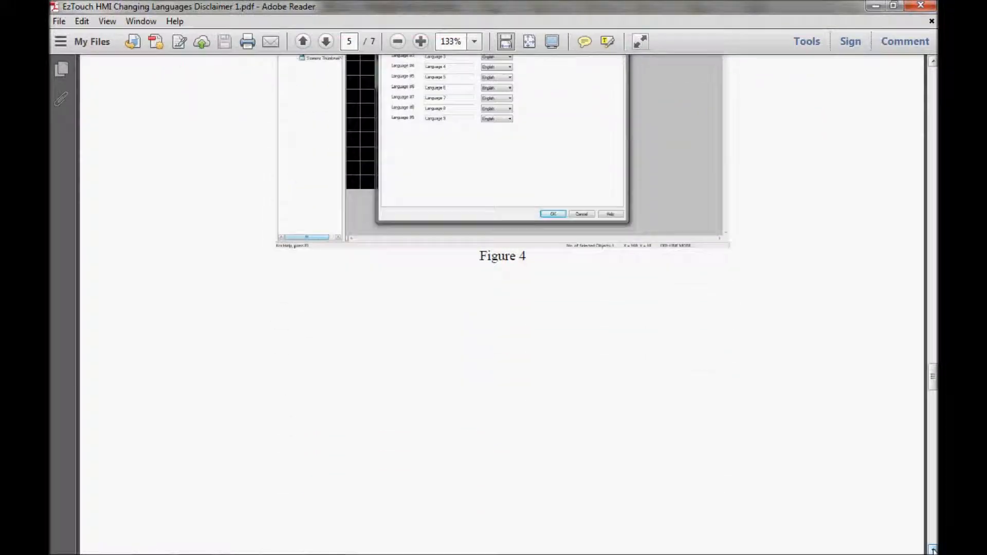
{"action": "scroll", "coordinate": [933, 549], "scroll_direction": "down", "scroll_amount": 20}
{"action": "scroll", "coordinate": [933, 549], "scroll_direction": "up", "scroll_amount": 2}
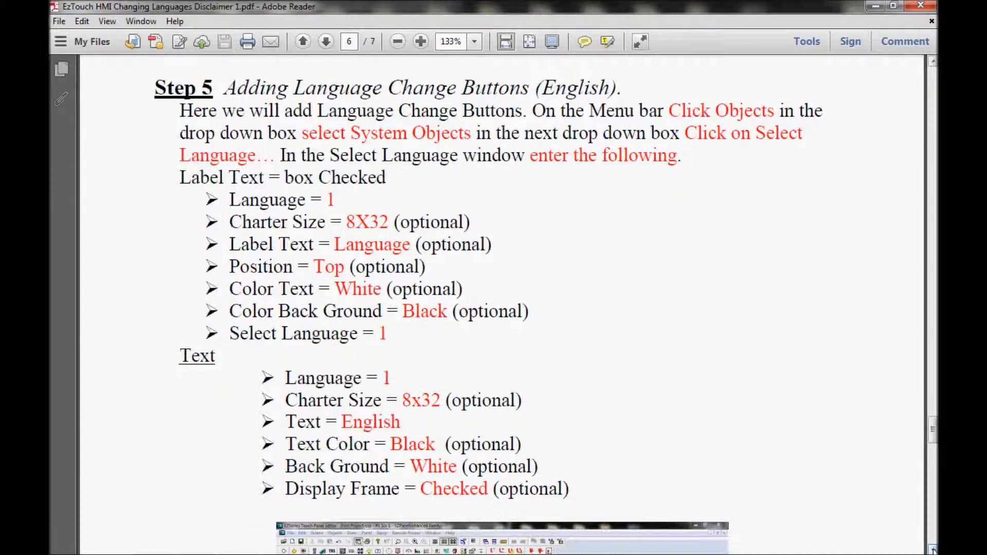
{"action": "scroll", "coordinate": [933, 549], "scroll_direction": "down", "scroll_amount": 20}
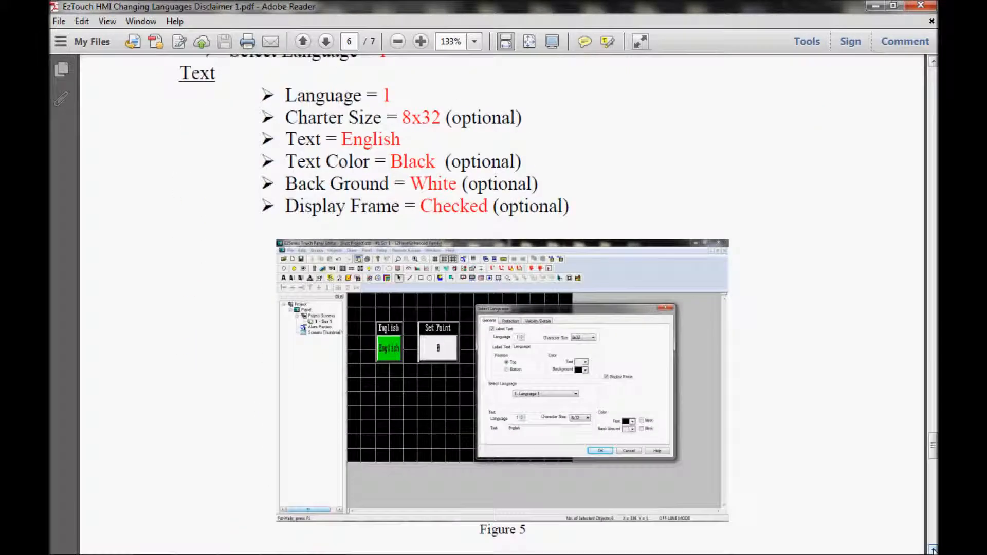
{"action": "scroll", "coordinate": [933, 549], "scroll_direction": "down", "scroll_amount": 20}
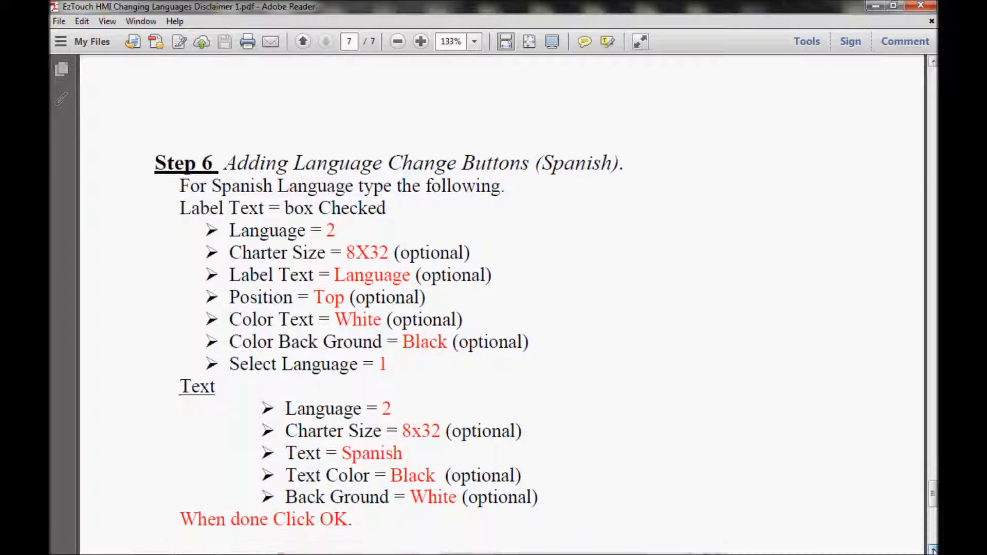
{"action": "scroll", "coordinate": [933, 550], "scroll_direction": "down", "scroll_amount": 1}
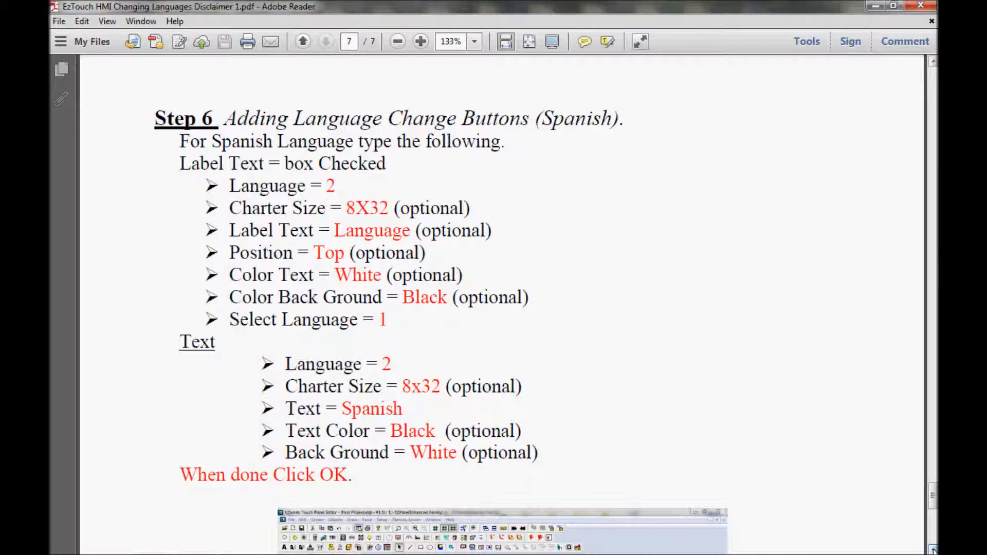
{"action": "scroll", "coordinate": [933, 549], "scroll_direction": "down", "scroll_amount": 20}
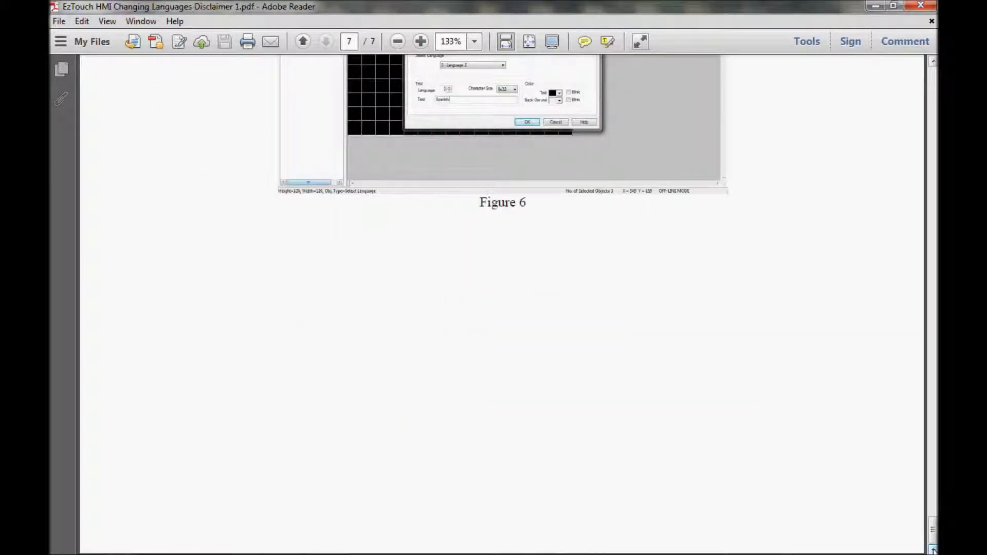
{"action": "scroll", "coordinate": [933, 550], "scroll_direction": "up", "scroll_amount": 10}
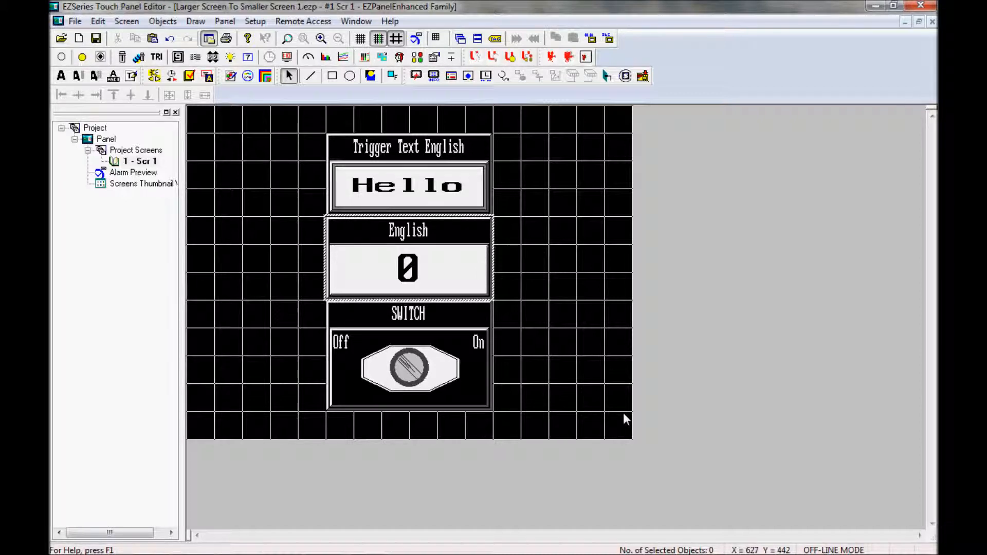
In EZSeries Touch Panel Editor, review the language 2 label, on text and off text of the Hello trigger text object and accept its settings.
{"action": "left_click", "coordinate": [430, 180]}
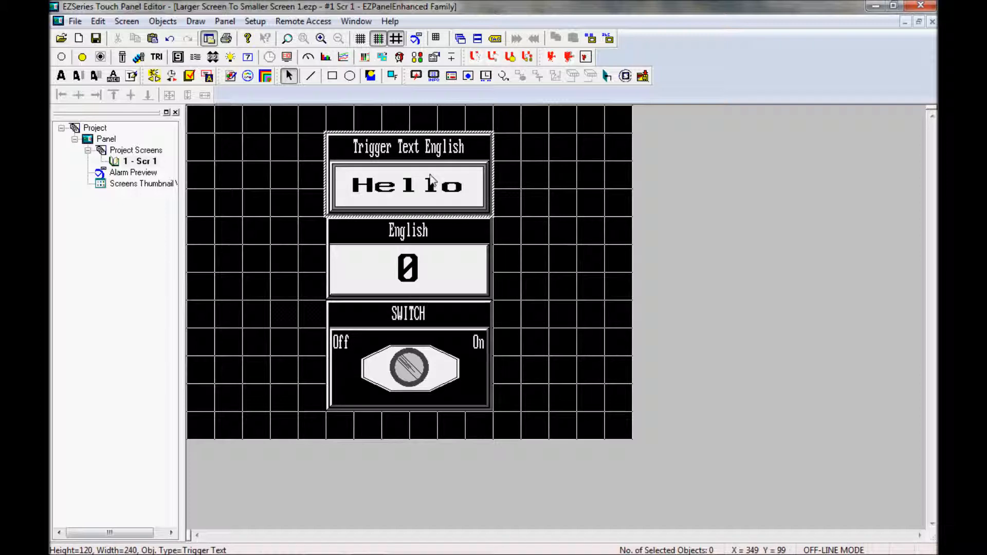
{"action": "left_click", "coordinate": [430, 175]}
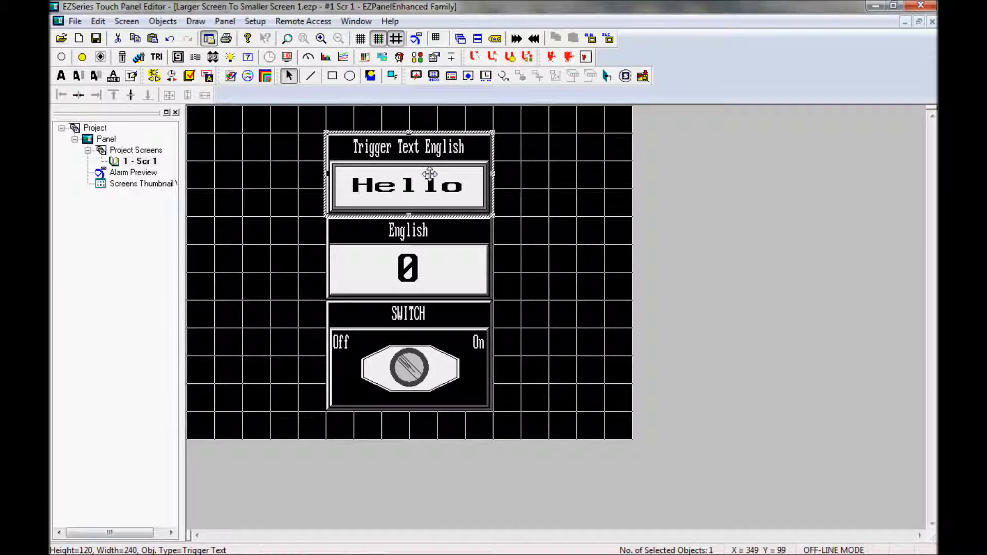
{"action": "double_click", "coordinate": [430, 175]}
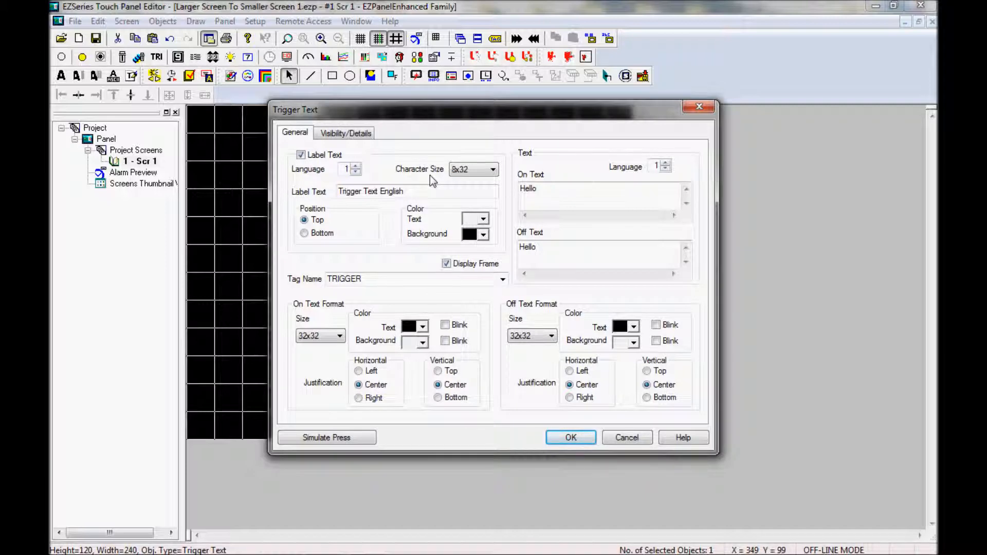
{"action": "left_click", "coordinate": [355, 167]}
{"action": "left_click", "coordinate": [666, 163]}
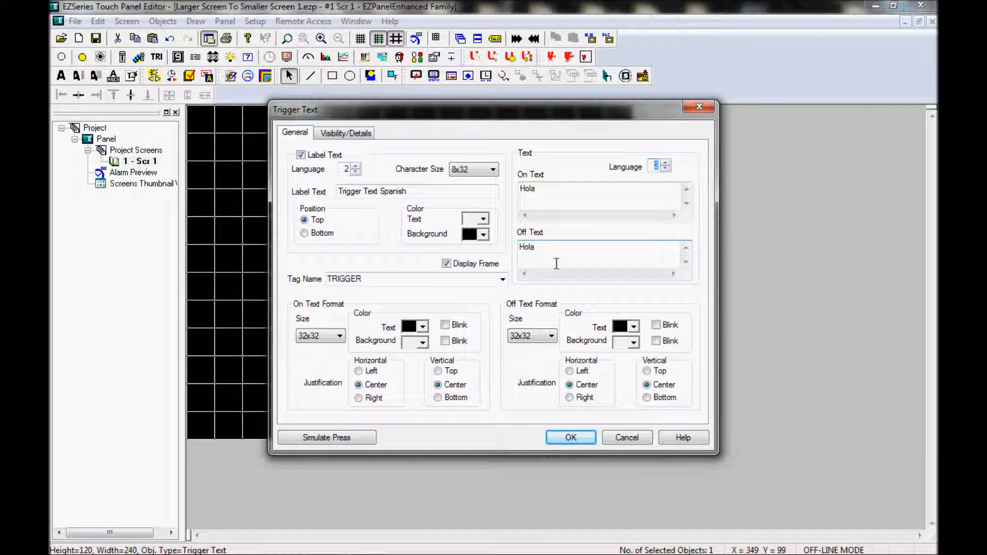
{"action": "left_click", "coordinate": [574, 437]}
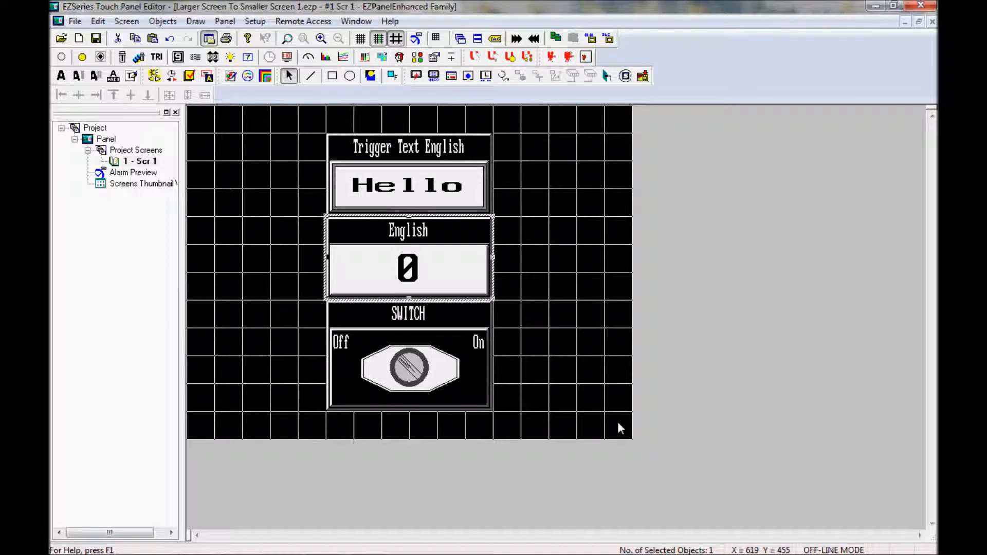
Review the language 2 label text of the numeric entry object and accept its settings.
{"action": "left_click", "coordinate": [383, 255]}
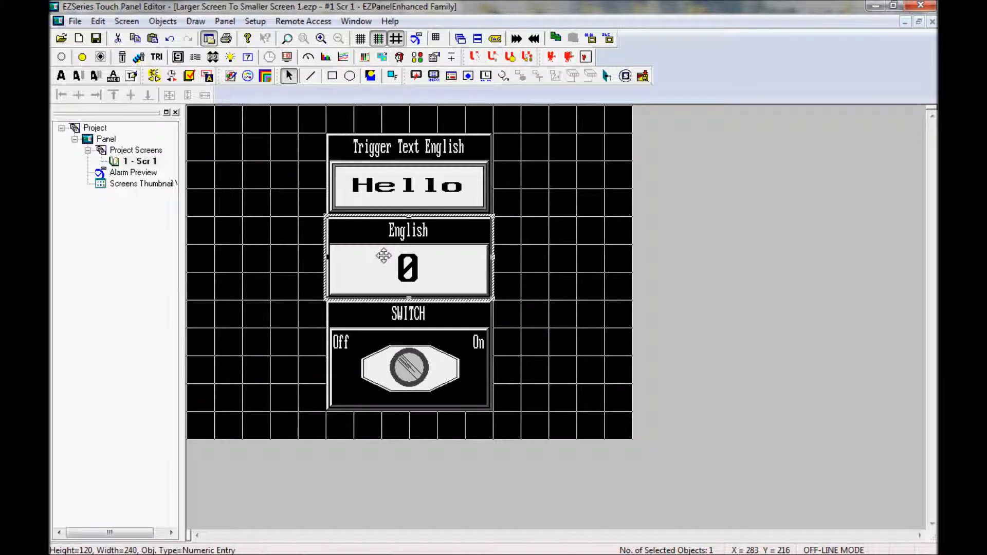
{"action": "double_click", "coordinate": [383, 255]}
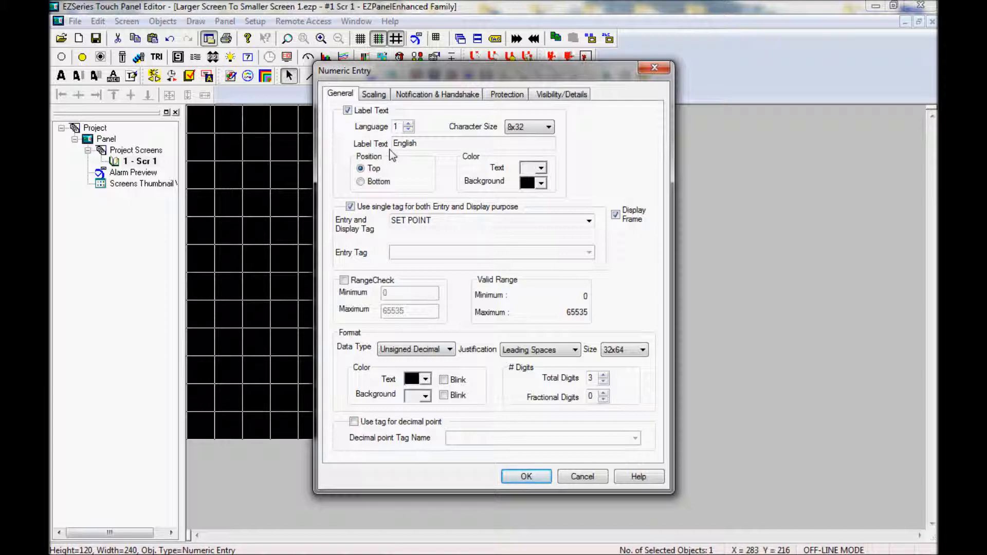
{"action": "left_click", "coordinate": [409, 125]}
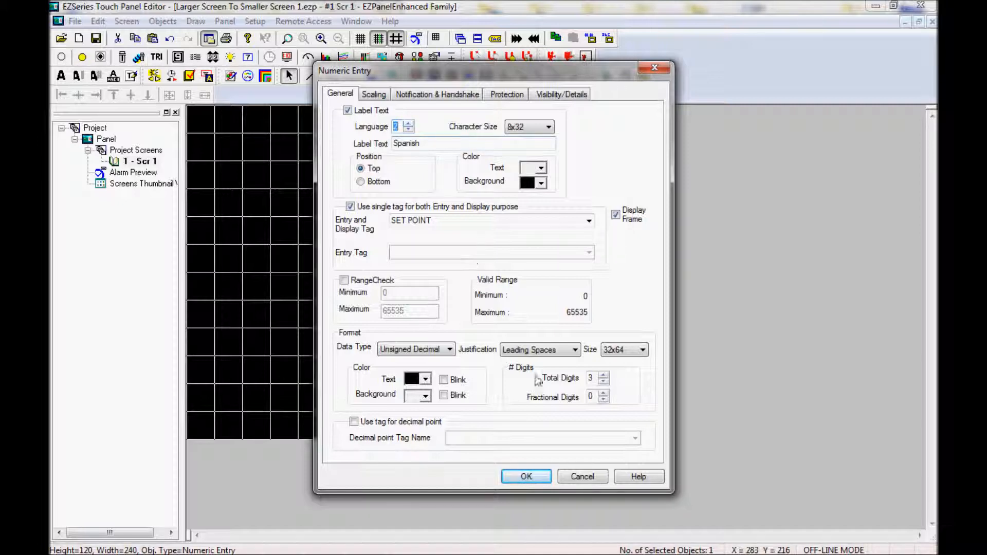
{"action": "left_click", "coordinate": [545, 479]}
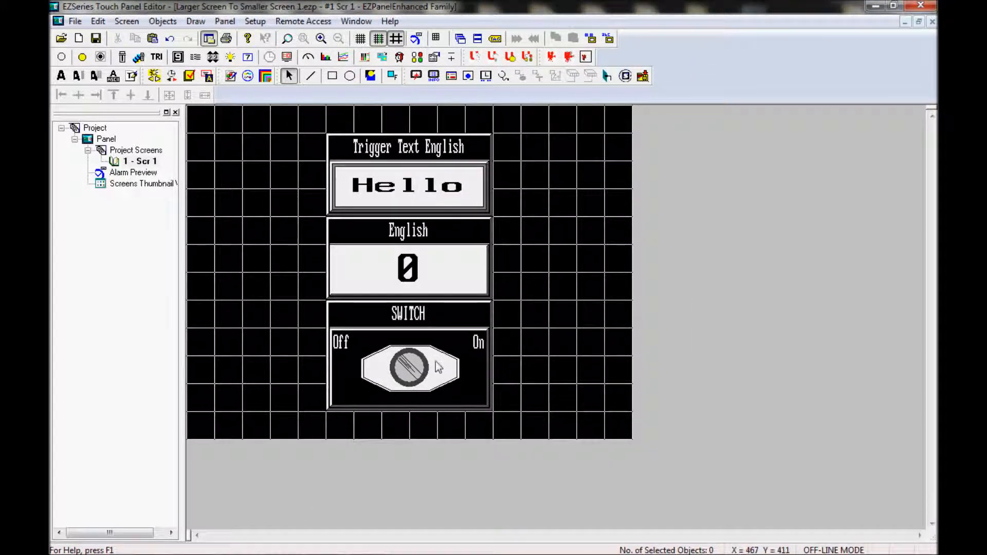
Review the language 2 label, on text and off text of the switch object and accept its settings.
{"action": "left_click", "coordinate": [396, 356]}
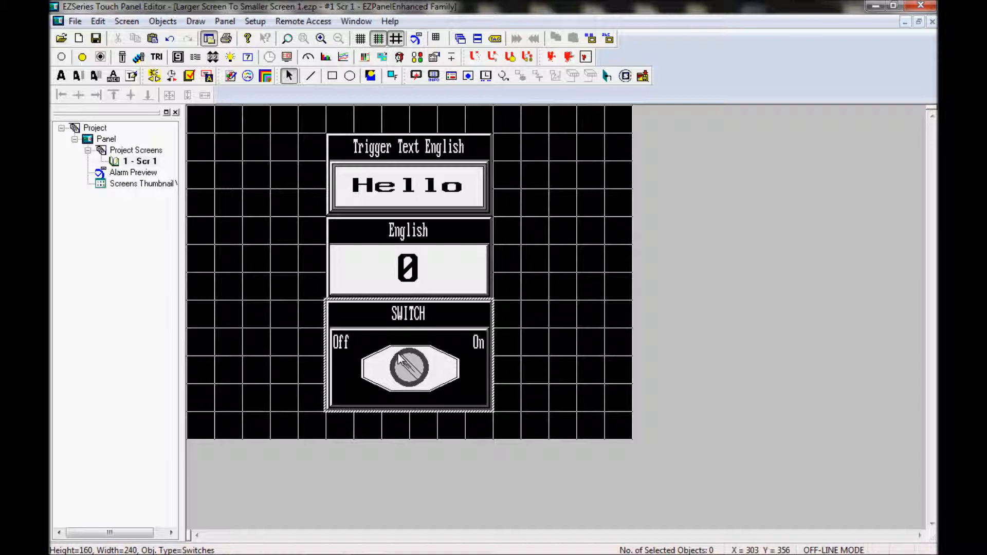
{"action": "double_click", "coordinate": [398, 355]}
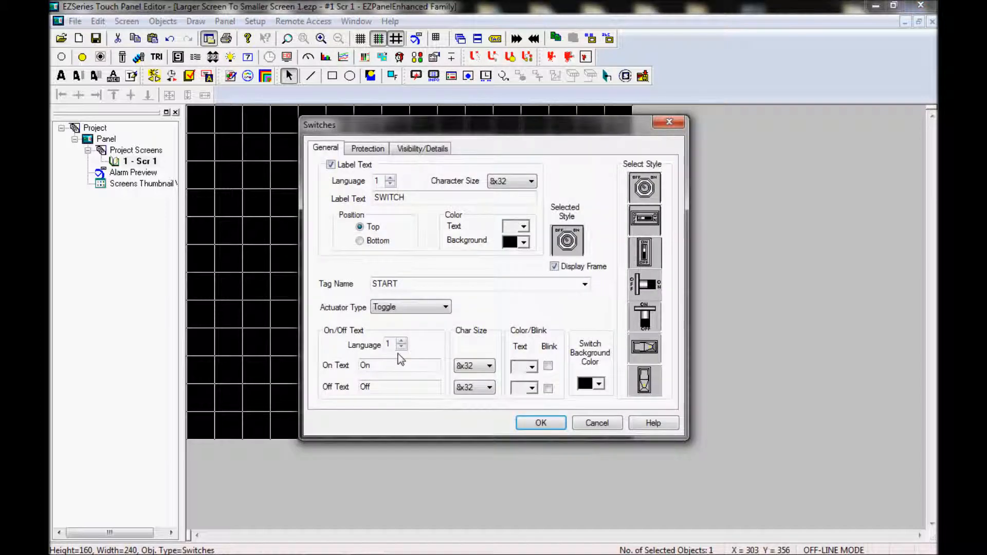
{"action": "left_click", "coordinate": [391, 179]}
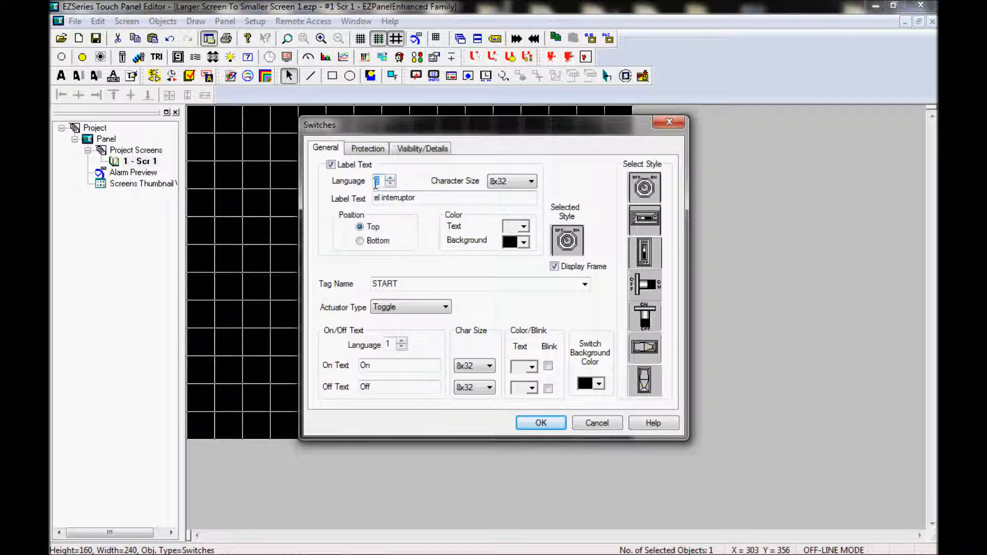
{"action": "key", "text": "Tab"}
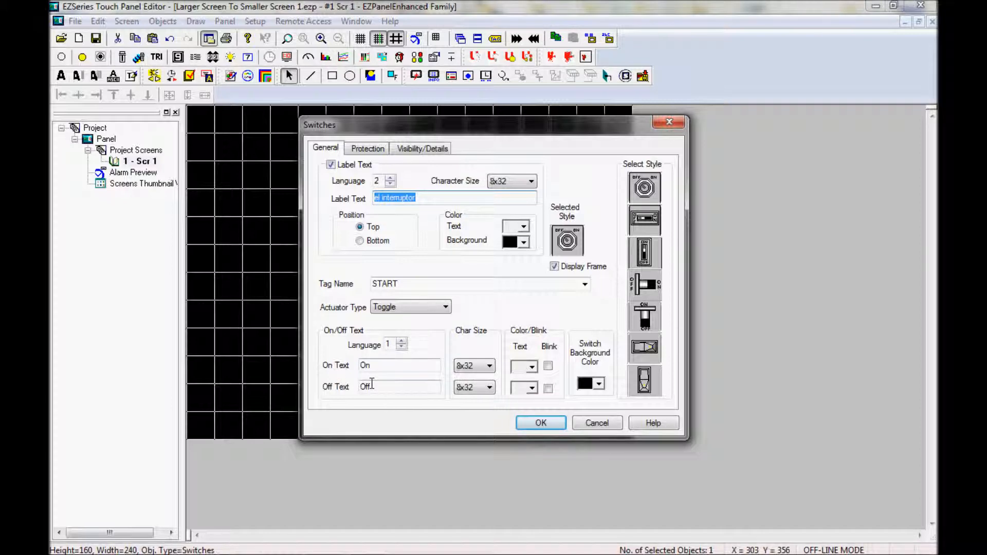
{"action": "left_click", "coordinate": [403, 342]}
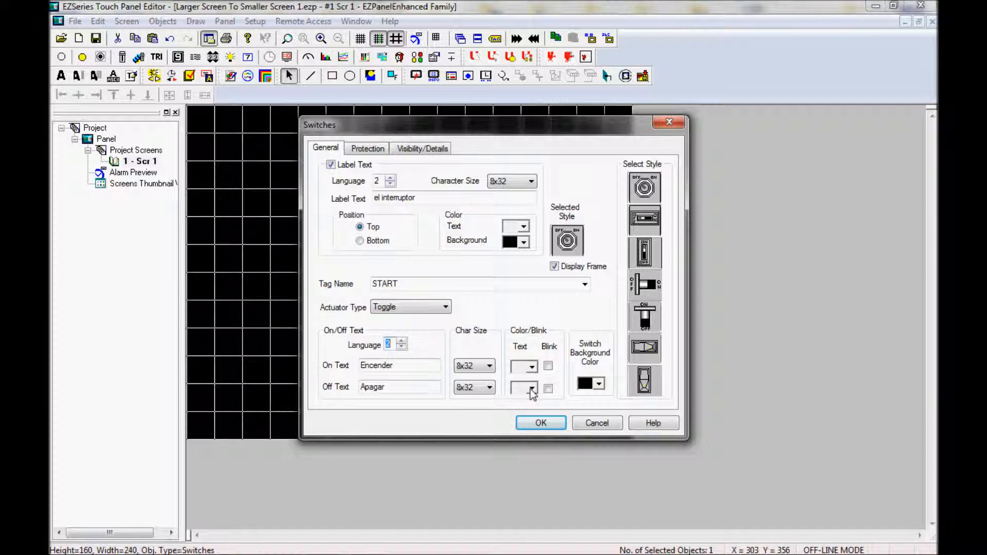
{"action": "left_click", "coordinate": [541, 423]}
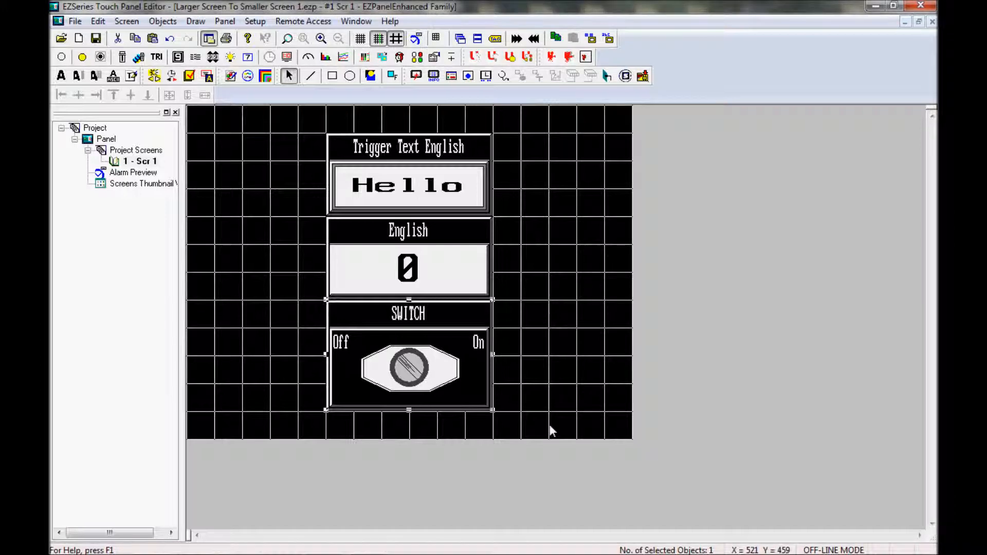
{"action": "left_click", "coordinate": [164, 21]}
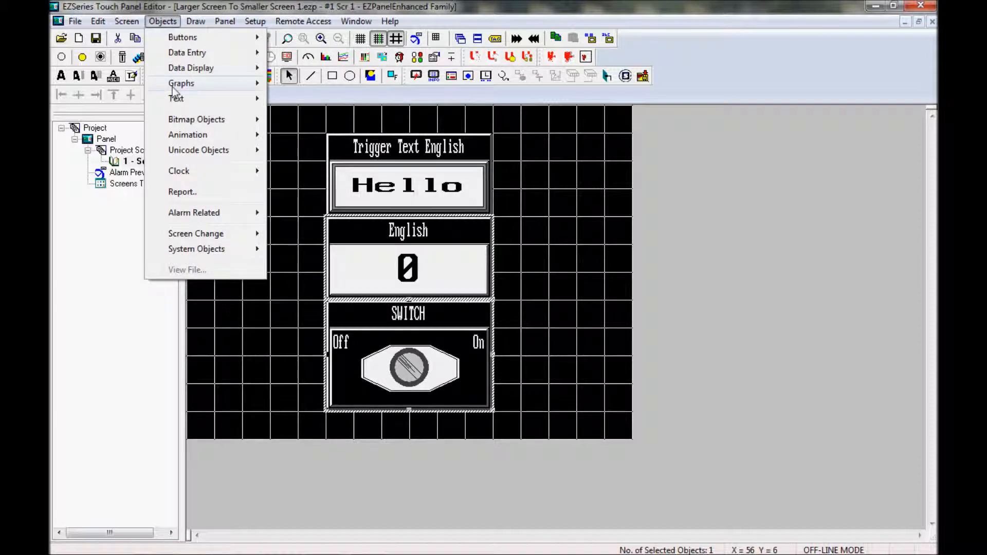
{"action": "mouse_move", "coordinate": [176, 252]}
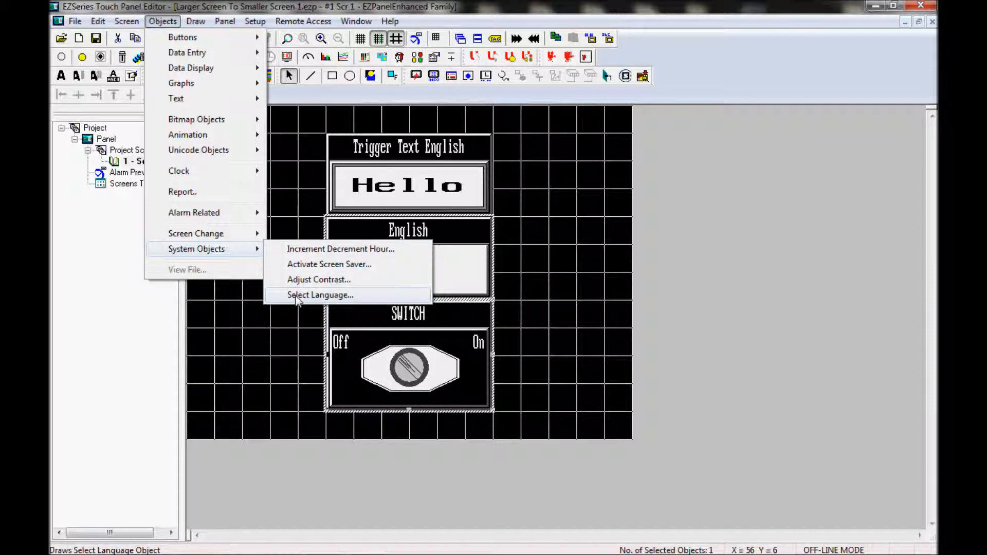
{"action": "left_click", "coordinate": [293, 319]}
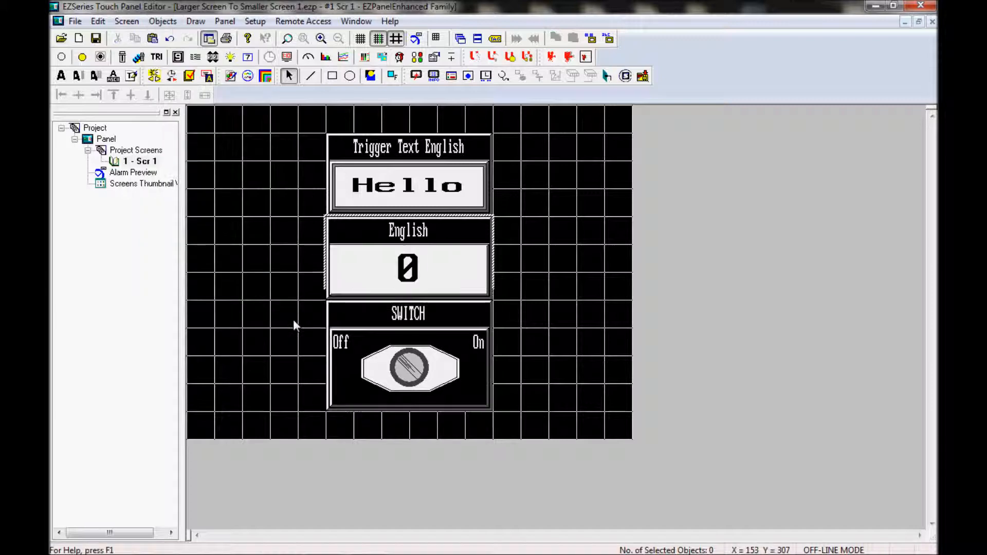
Start a Select Language object with the text English for language 1 and ingles for language 2.
{"action": "left_click", "coordinate": [208, 77]}
{"action": "left_click", "coordinate": [431, 144]}
{"action": "left_click_drag", "start_coordinate": [431, 141], "coordinate": [648, 129]}
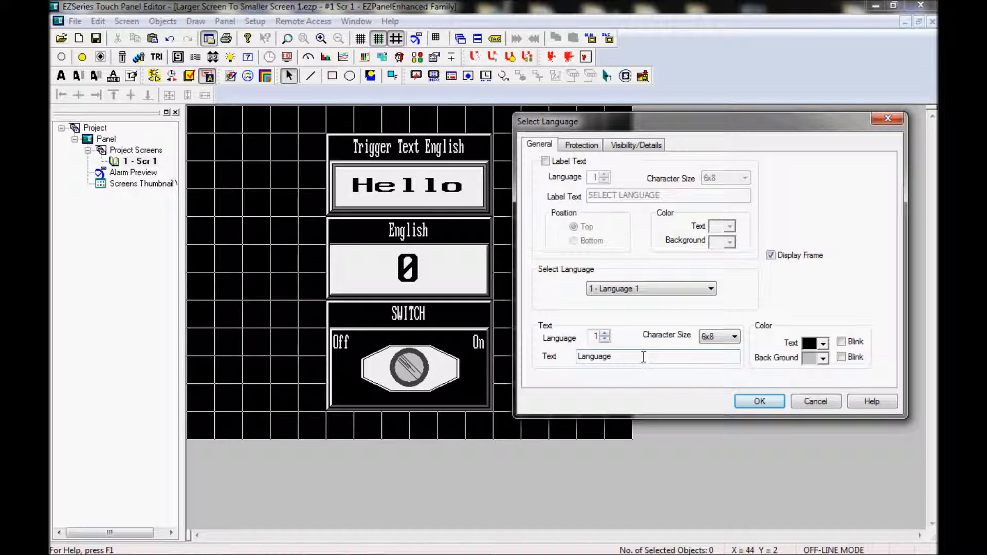
{"action": "left_click_drag", "start_coordinate": [643, 356], "coordinate": [478, 364]}
{"action": "type", "text": "English"}
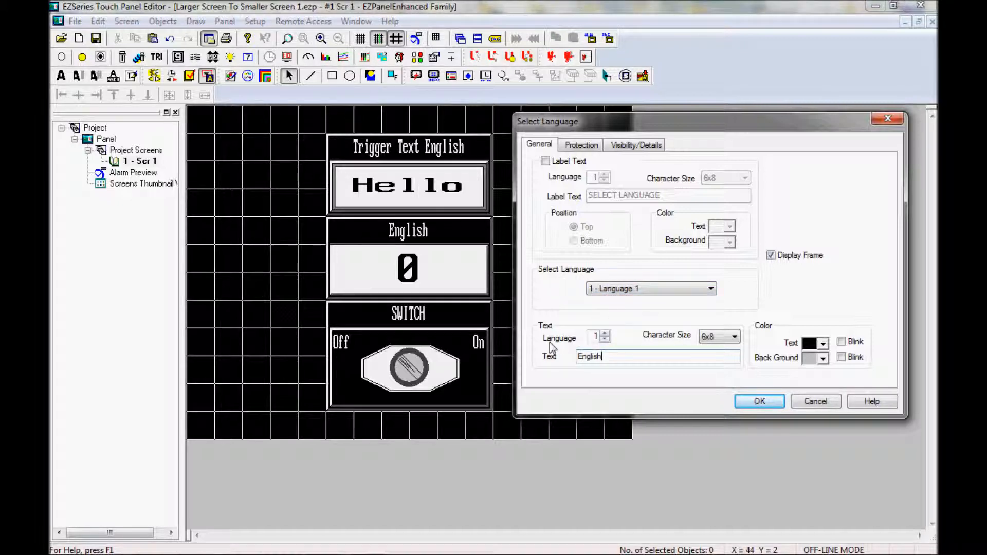
{"action": "left_click", "coordinate": [606, 333]}
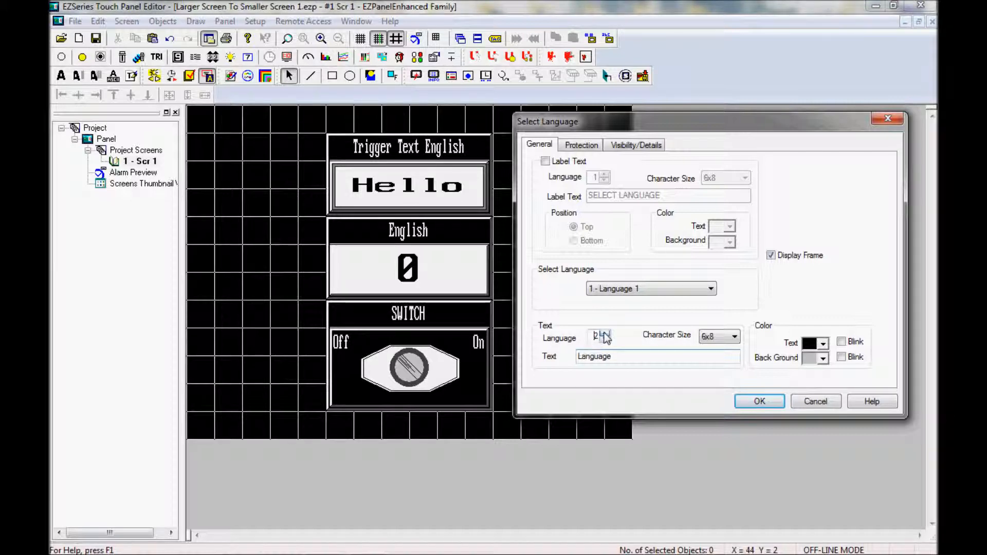
{"action": "double_click", "coordinate": [620, 358]}
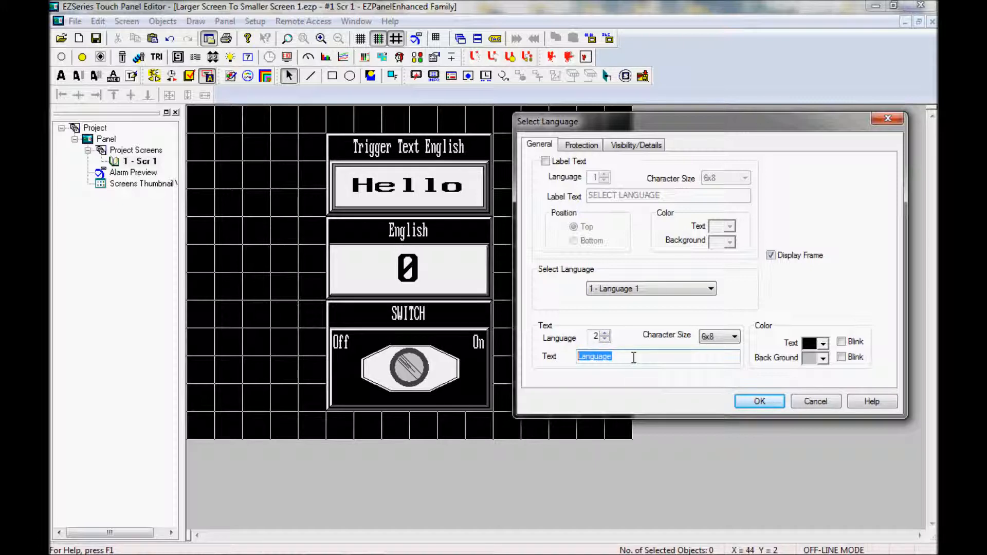
{"action": "type", "text": "ingles"}
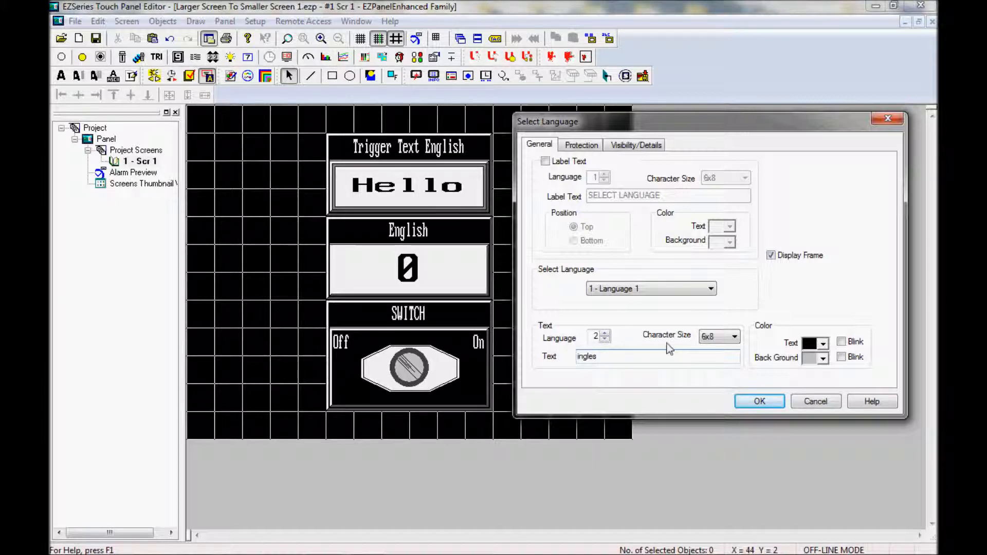
Set the language button's character size to 16x32 and its background to white, and accept its settings.
{"action": "left_click", "coordinate": [713, 340]}
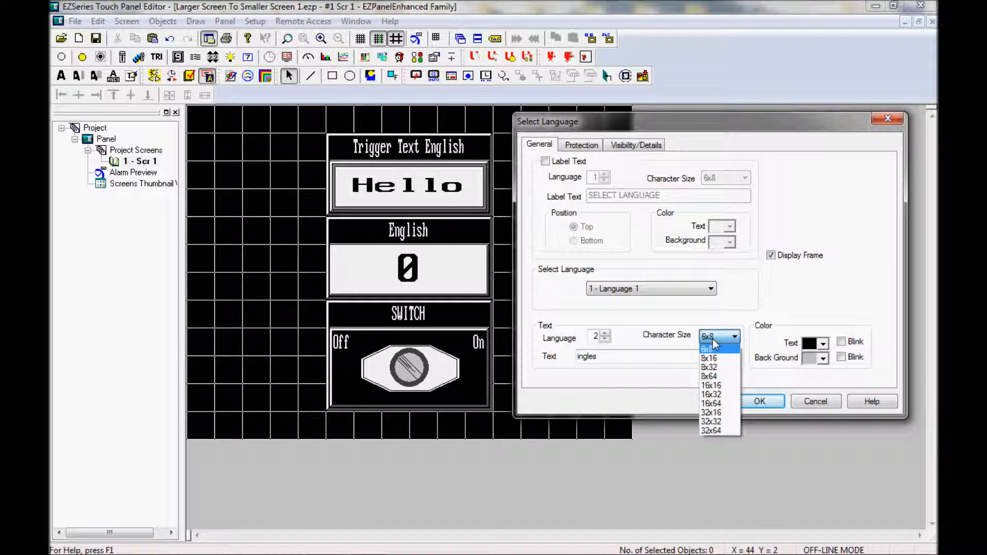
{"action": "left_click", "coordinate": [719, 395]}
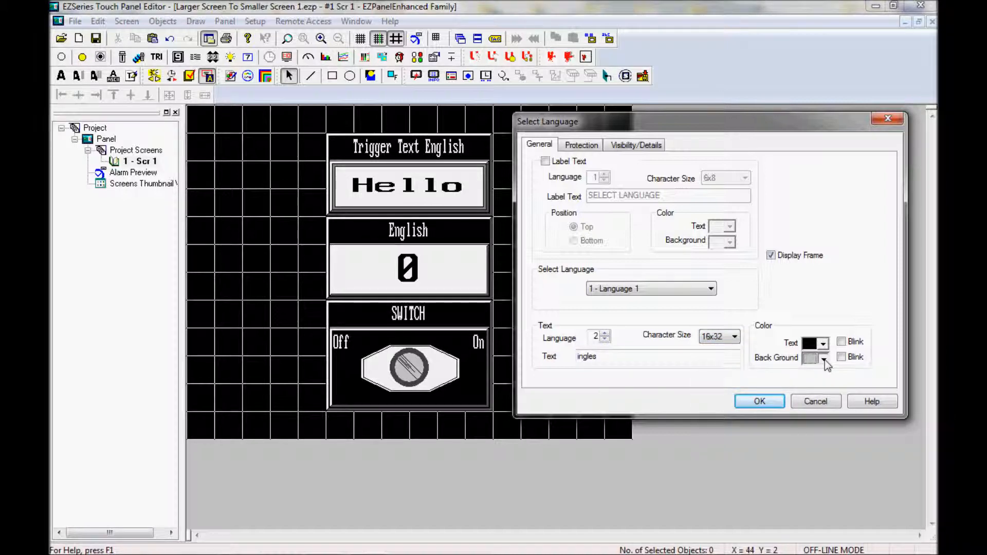
{"action": "left_click", "coordinate": [823, 359]}
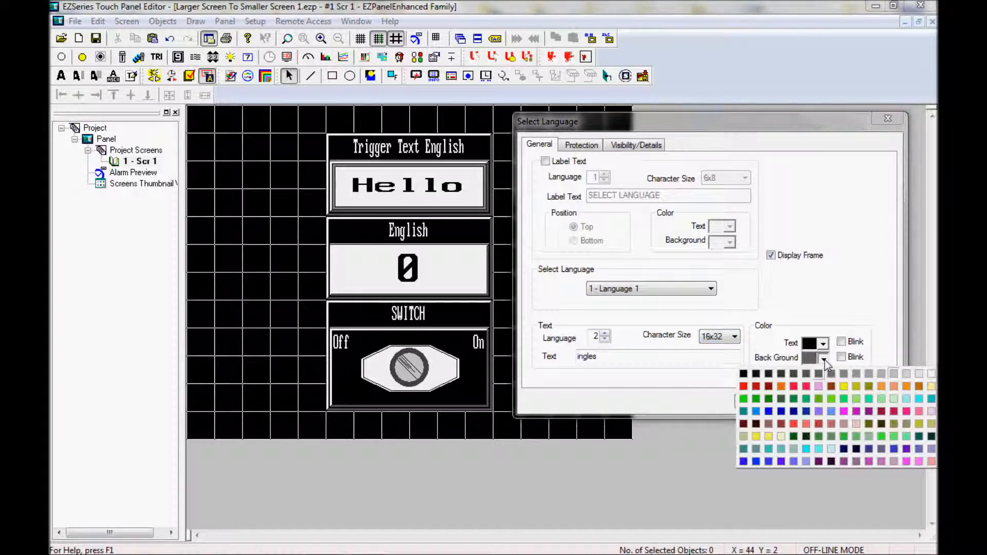
{"action": "left_click", "coordinate": [930, 375]}
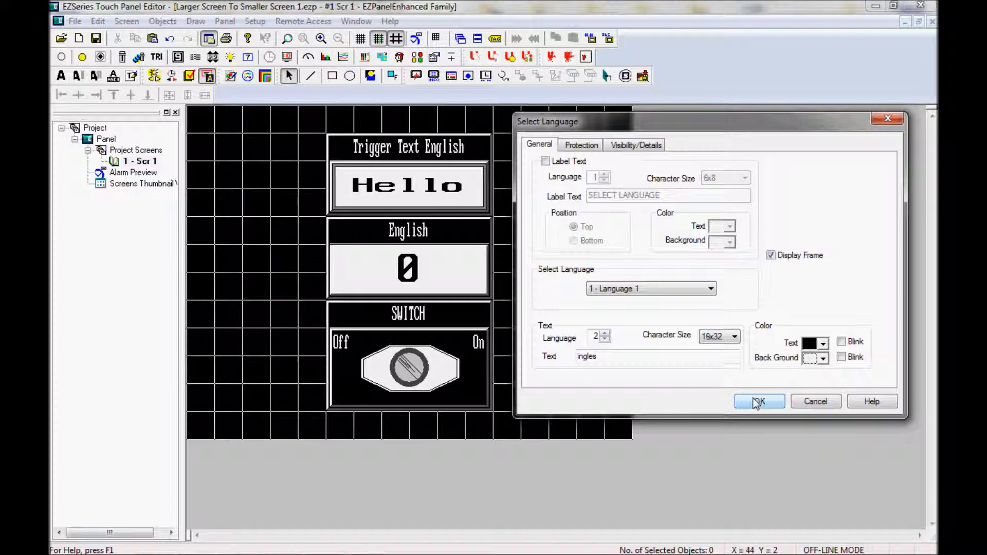
{"action": "left_click", "coordinate": [756, 402]}
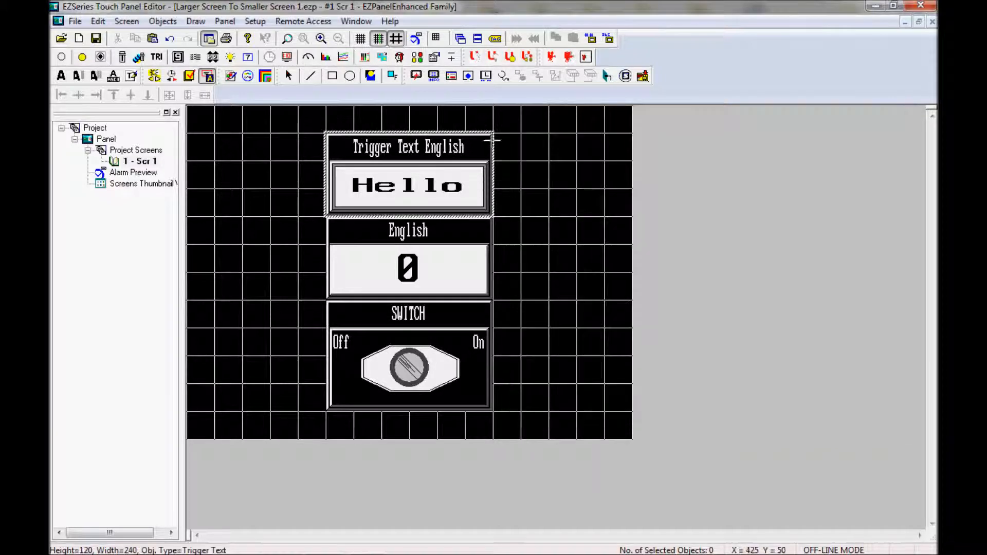
Place the English language button, about 200 wide by 80 high, directly beside the Hello trigger text object.
{"action": "left_click", "coordinate": [506, 147]}
{"action": "left_click_drag", "start_coordinate": [521, 160], "coordinate": [655, 201]}
{"action": "left_click", "coordinate": [561, 274]}
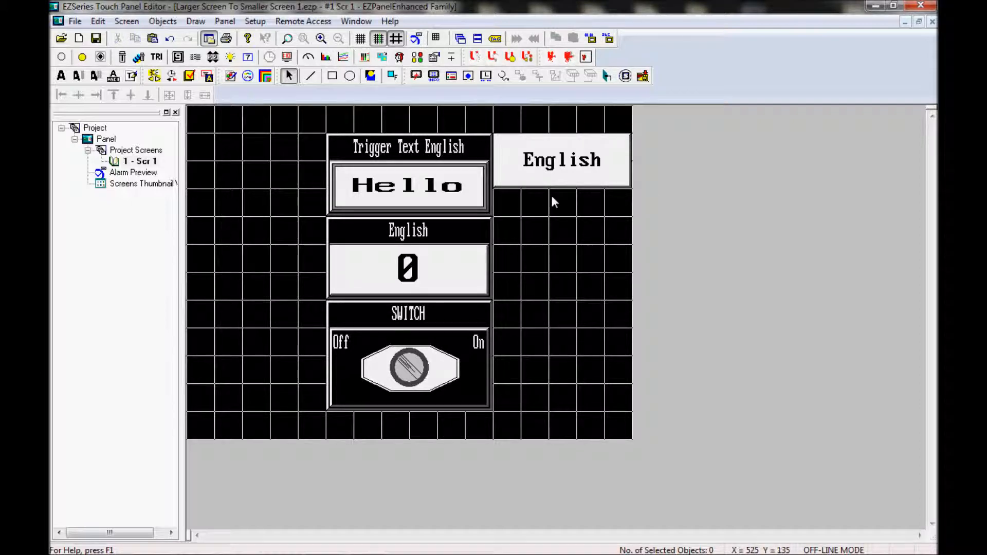
Duplicate the English language button and place the copy directly below the original.
{"action": "right_click", "coordinate": [555, 161]}
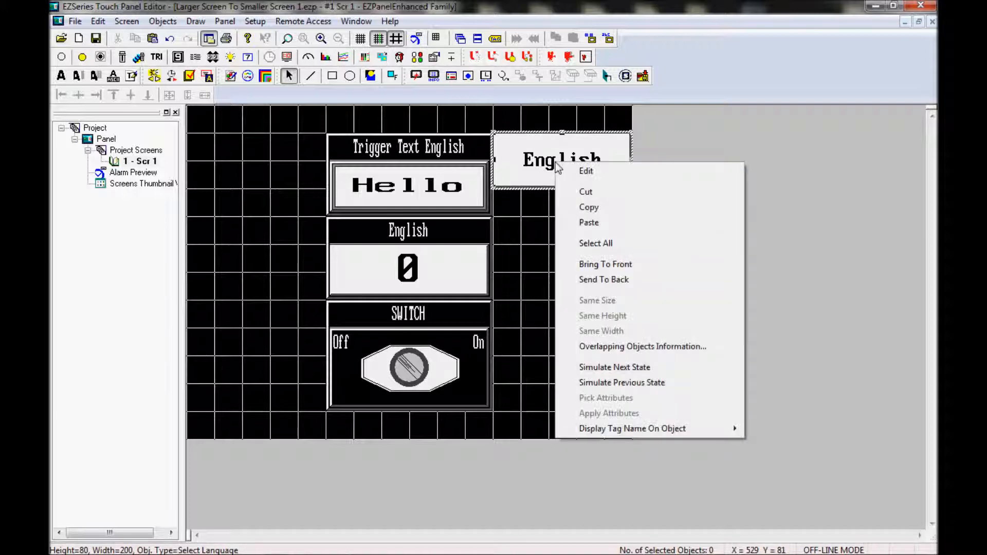
{"action": "left_click", "coordinate": [590, 208]}
{"action": "right_click", "coordinate": [587, 212]}
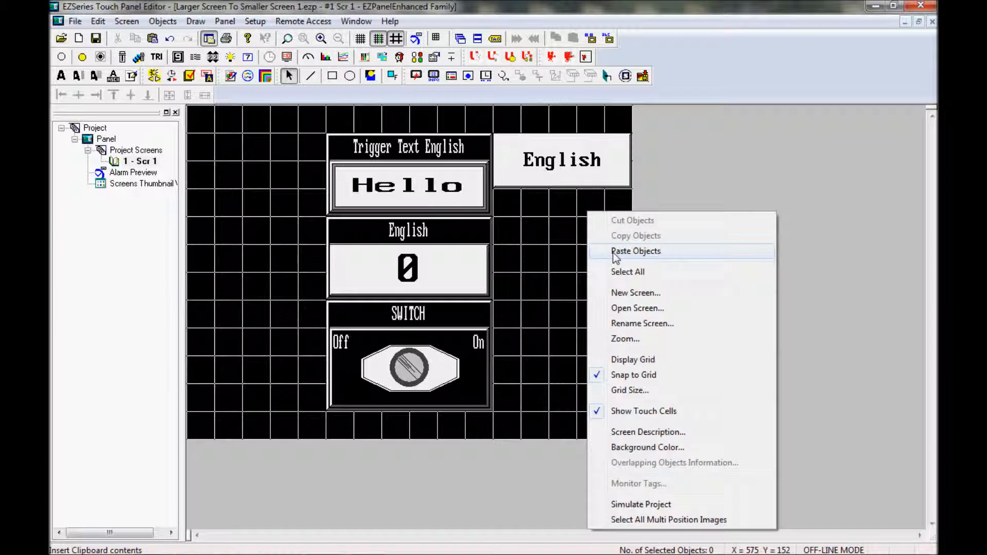
{"action": "left_click", "coordinate": [614, 251]}
{"action": "left_click_drag", "start_coordinate": [567, 174], "coordinate": [569, 232]}
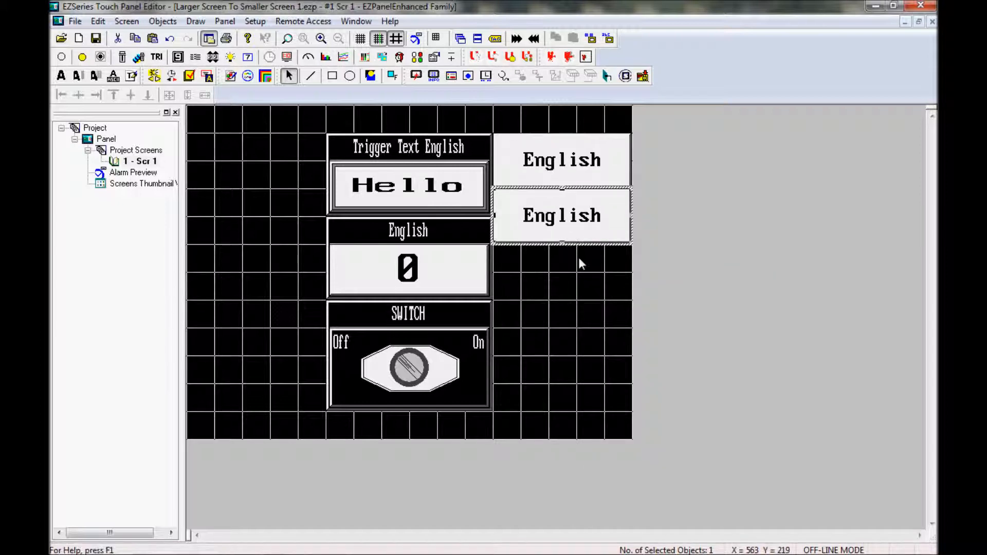
Make the copied button select 2 - Language 2 and set its language 1 text to Spanish.
{"action": "double_click", "coordinate": [577, 227]}
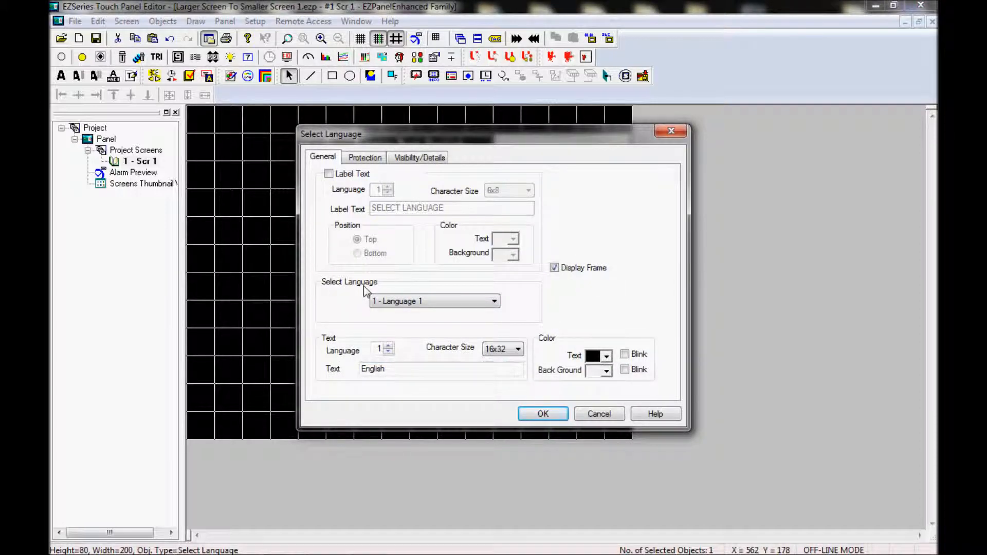
{"action": "left_click", "coordinate": [399, 303]}
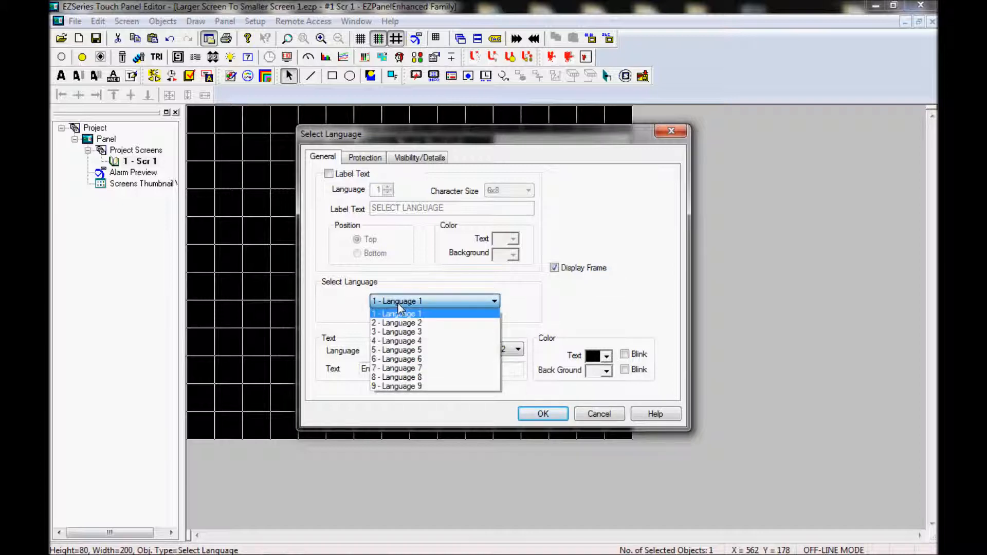
{"action": "left_click", "coordinate": [401, 318]}
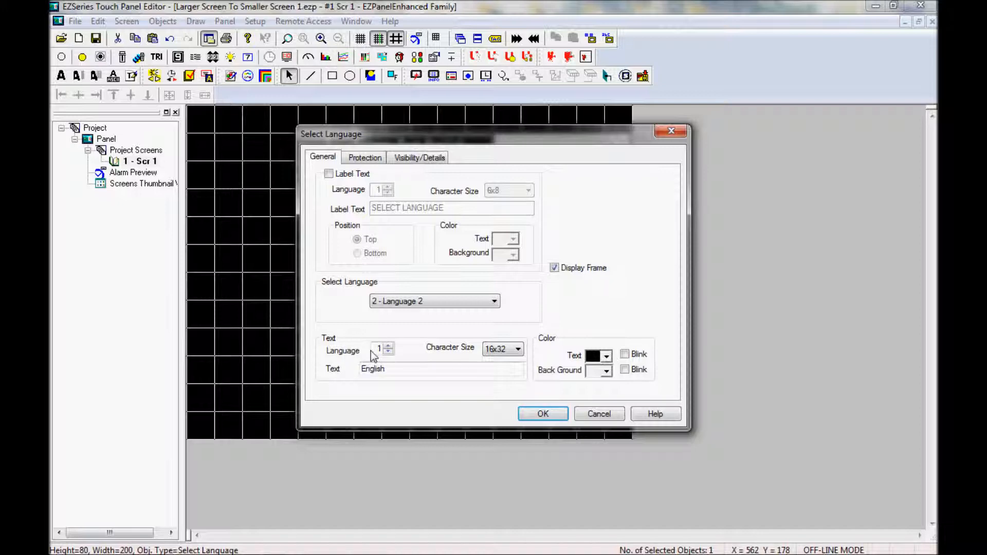
{"action": "left_click", "coordinate": [388, 368]}
{"action": "left_click_drag", "start_coordinate": [388, 368], "coordinate": [333, 369]}
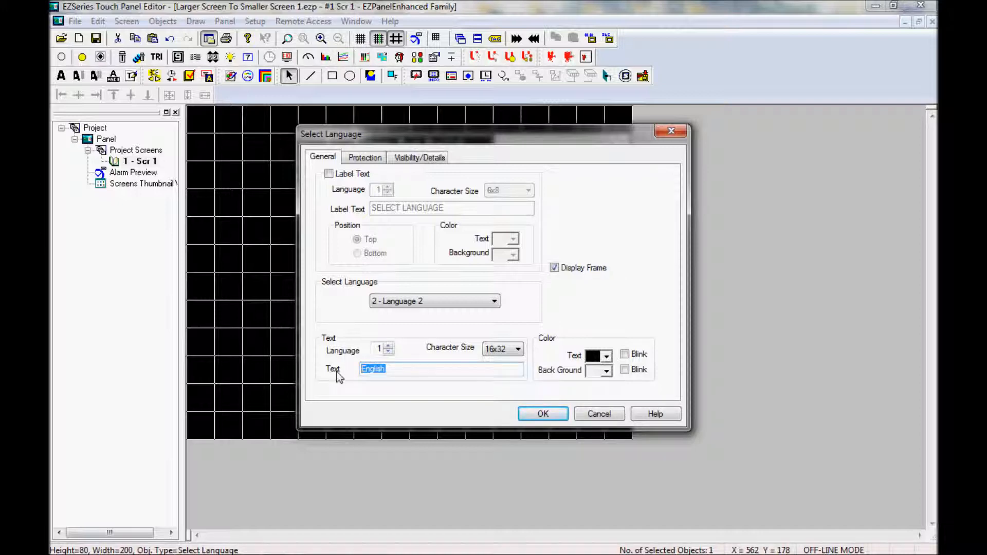
{"action": "type", "text": "Spanish"}
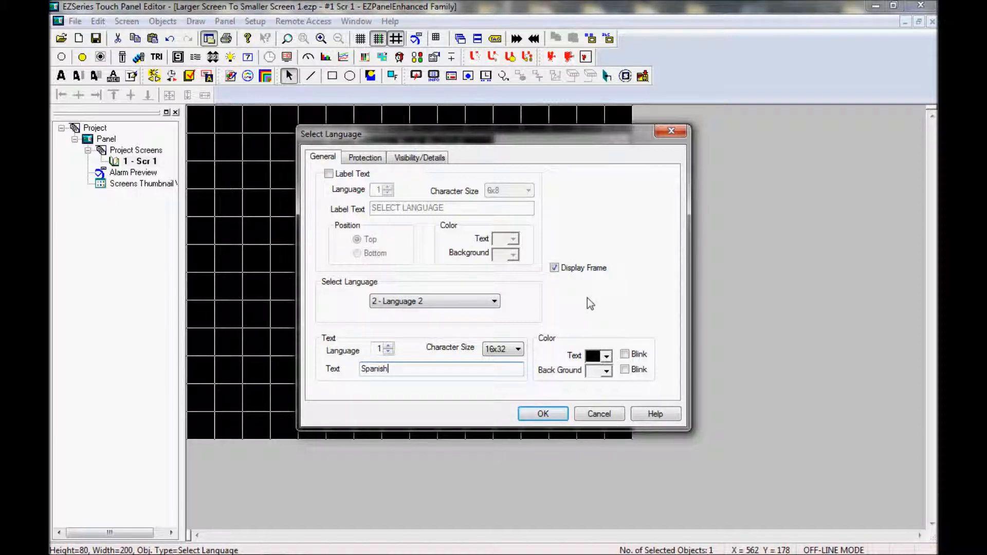
{"action": "left_click", "coordinate": [552, 412]}
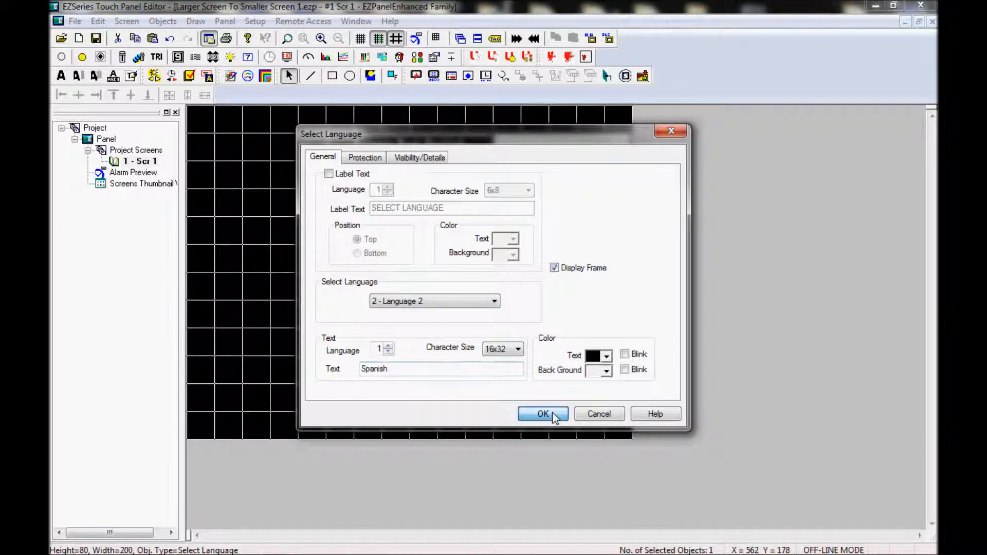
{"action": "left_click", "coordinate": [560, 259]}
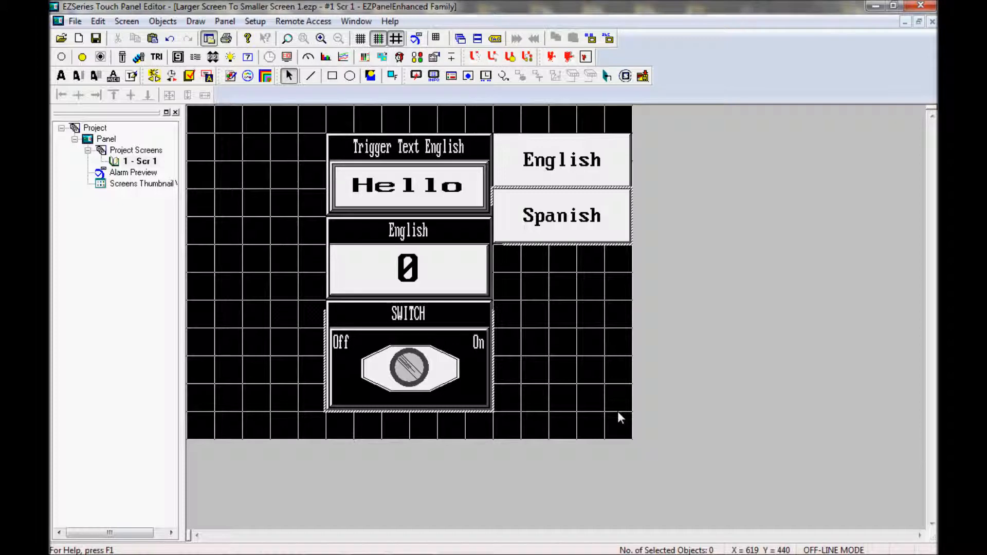
Simulate the project, switch the screen to Spanish, check the numeric entry keypad's language, and close the simulator.
{"action": "left_click", "coordinate": [607, 76]}
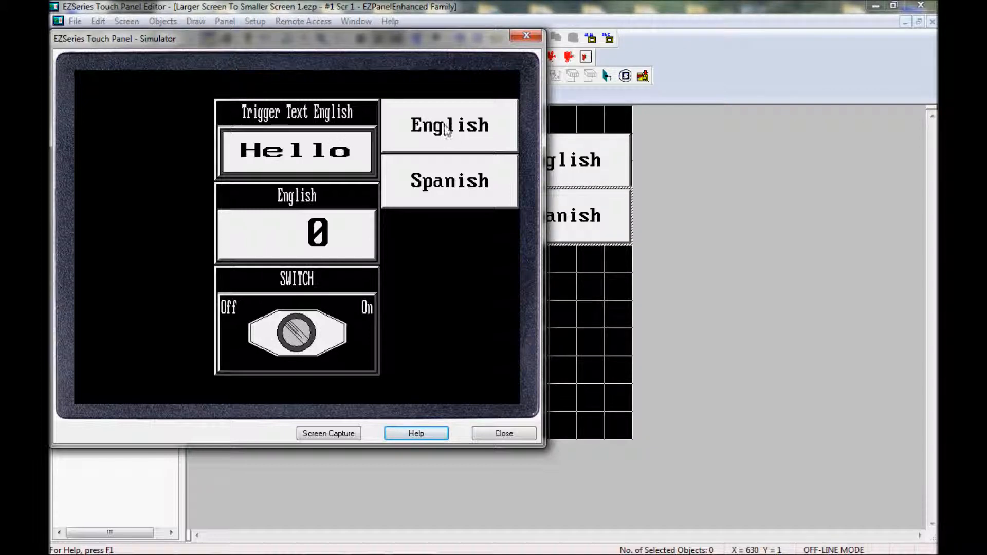
{"action": "left_click", "coordinate": [456, 186]}
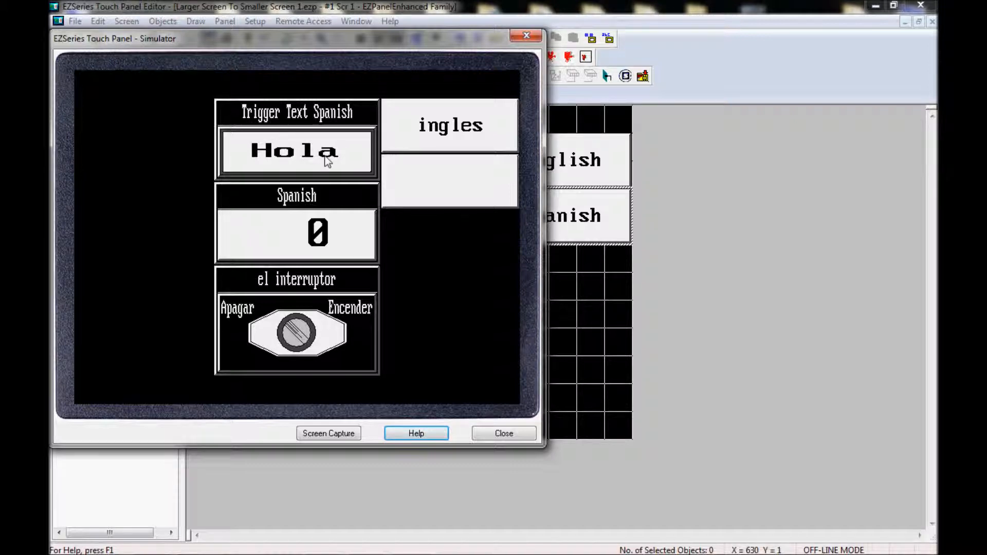
{"action": "left_click", "coordinate": [288, 235]}
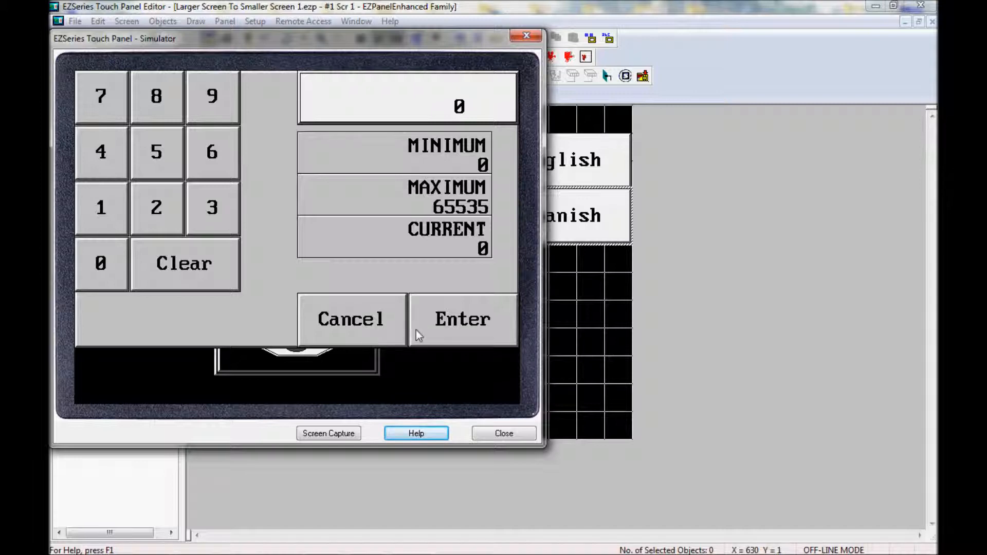
{"action": "left_click", "coordinate": [366, 330]}
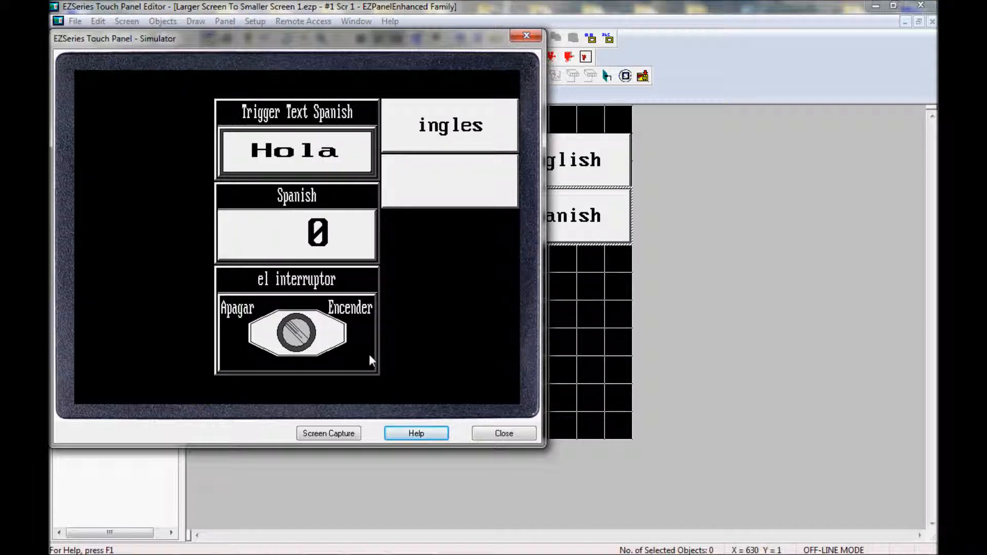
{"action": "left_click", "coordinate": [504, 434]}
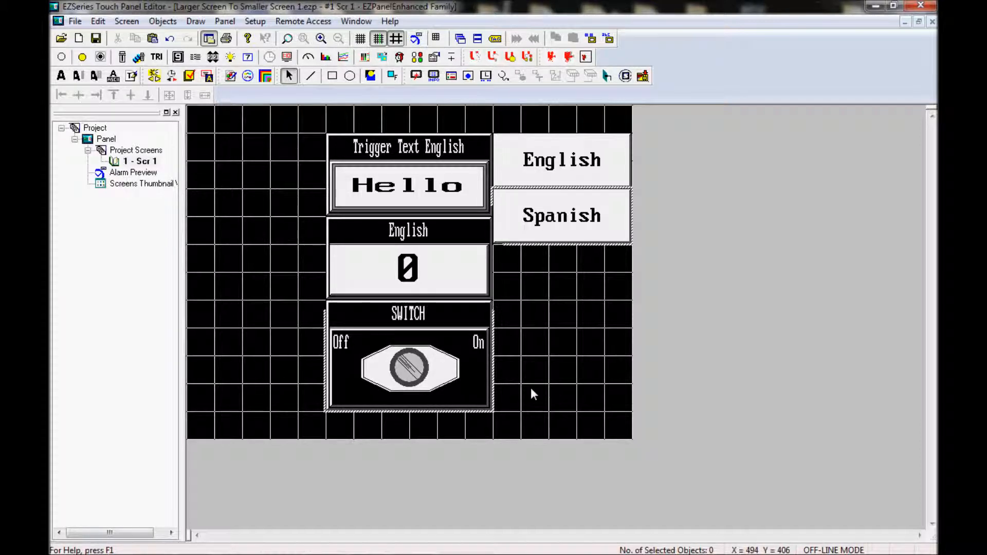
Set the system language of Language #2 to Spanish in the panel attributes.
{"action": "left_click", "coordinate": [254, 21]}
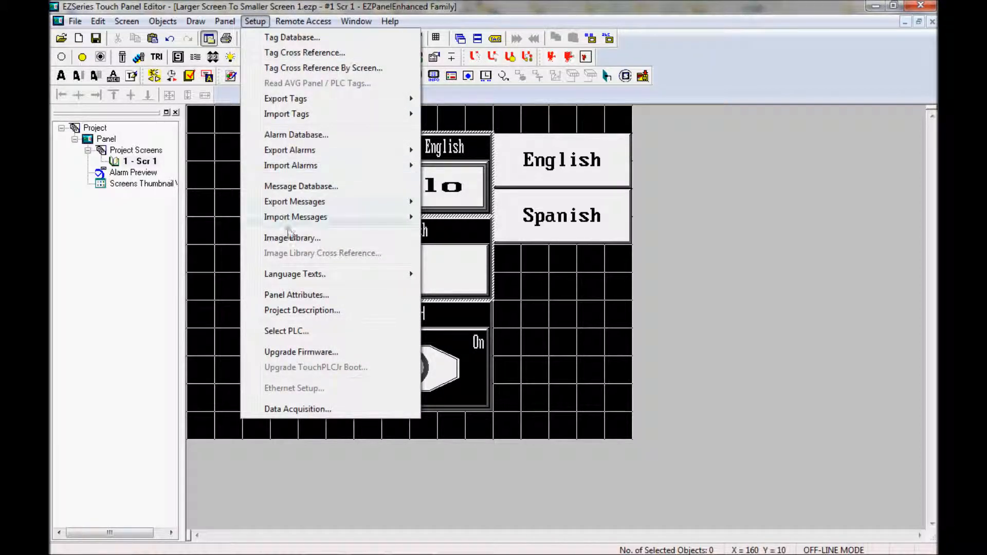
{"action": "left_click", "coordinate": [308, 296]}
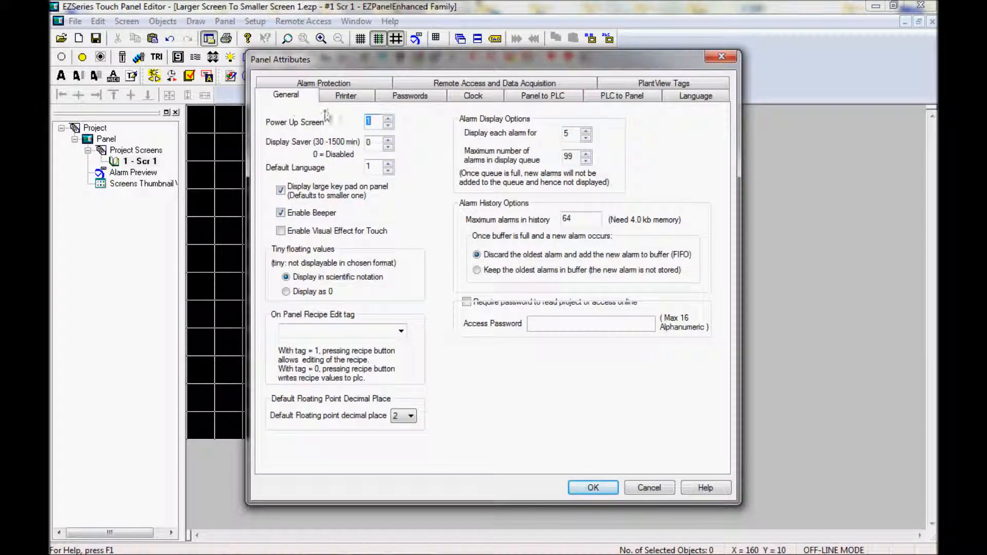
{"action": "left_click", "coordinate": [697, 98]}
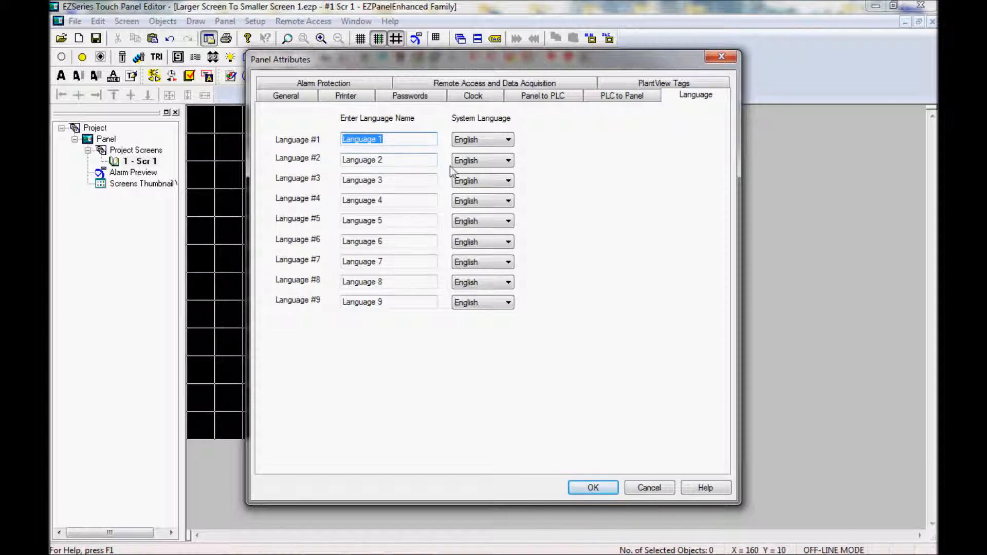
{"action": "left_click", "coordinate": [477, 162]}
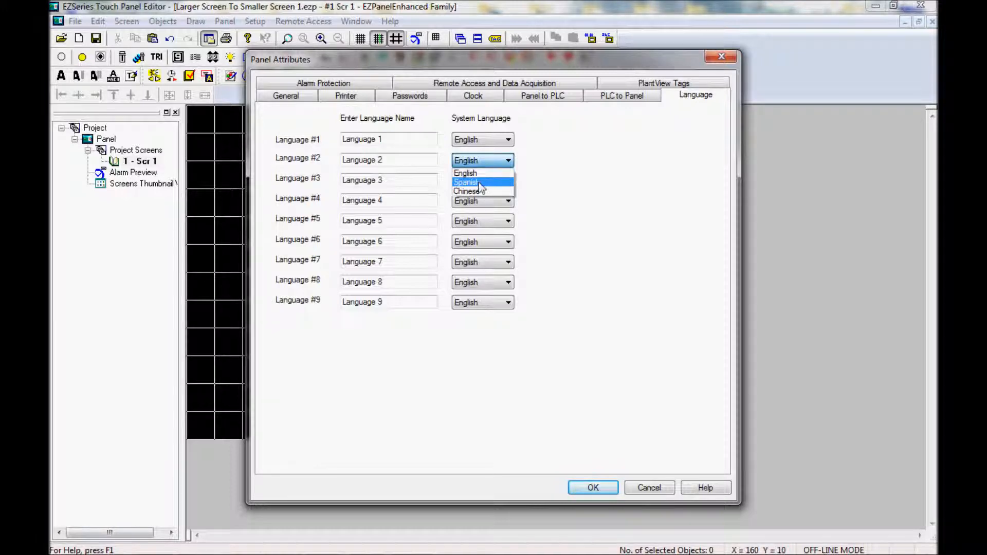
{"action": "left_click", "coordinate": [479, 183]}
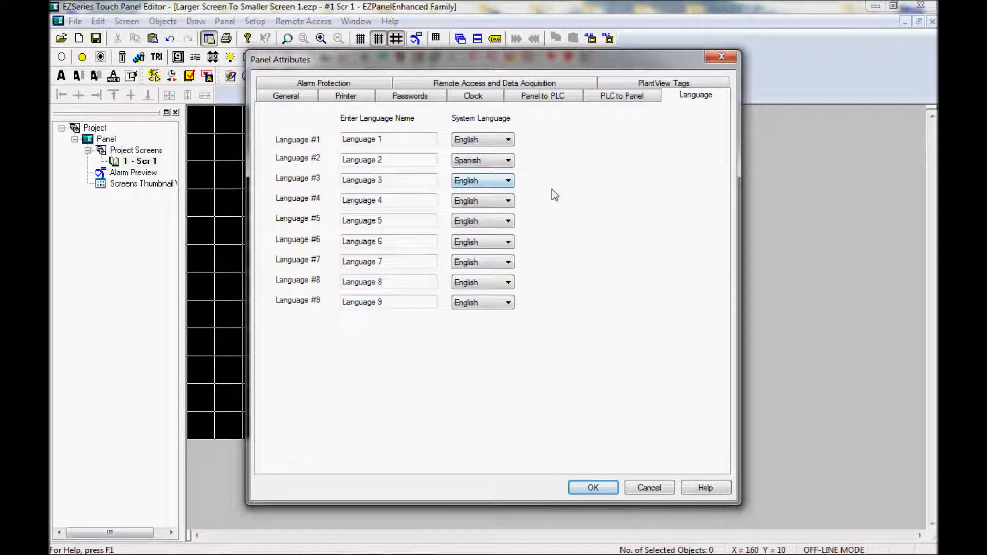
{"action": "left_click", "coordinate": [593, 489]}
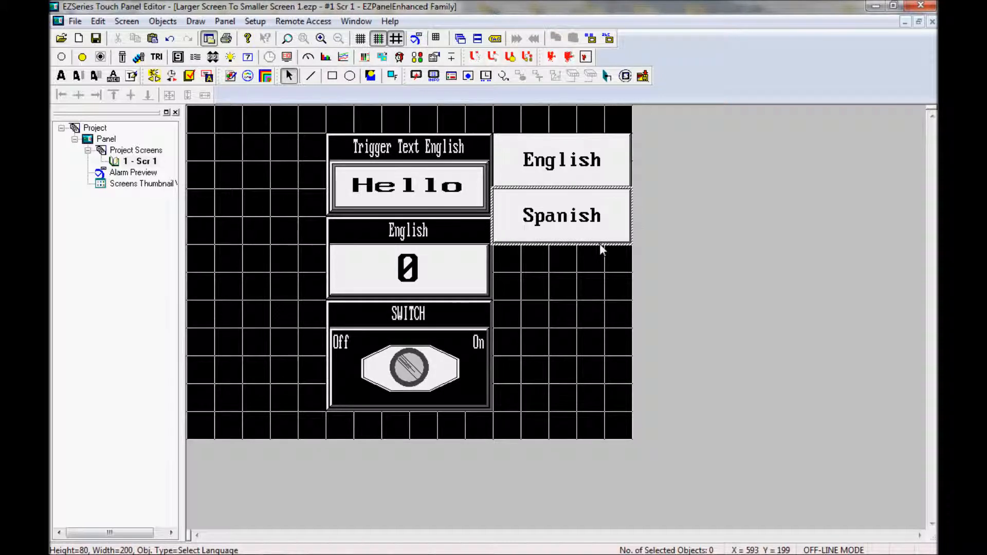
Save and simulate the project, switch the screen to Spanish, check the numeric entry keypad's system language, and close the simulator.
{"action": "left_click", "coordinate": [625, 75]}
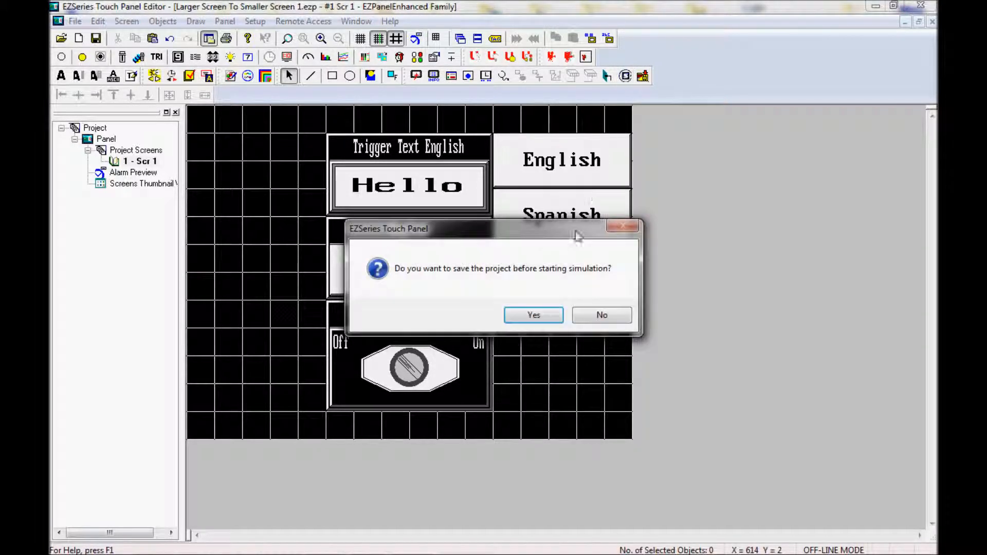
{"action": "left_click", "coordinate": [534, 315]}
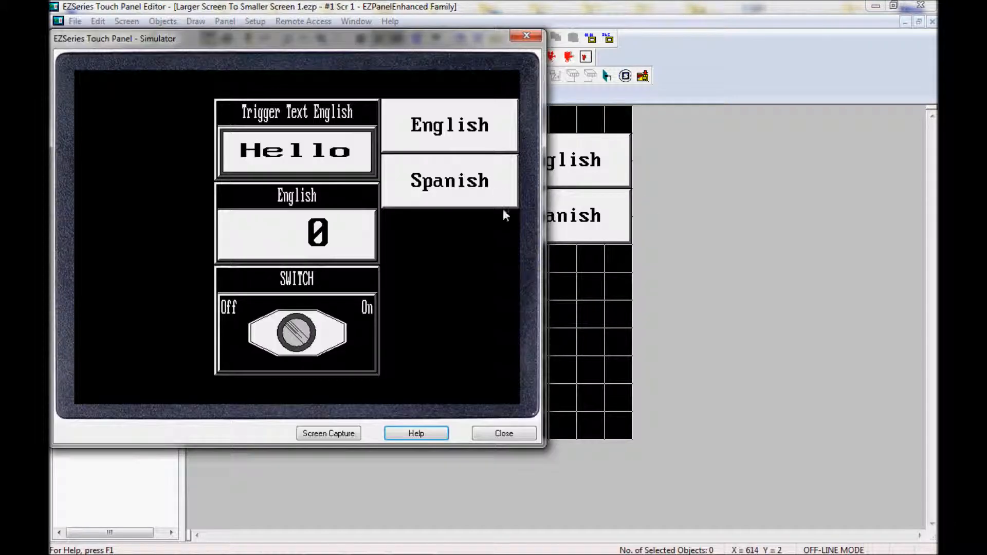
{"action": "left_click", "coordinate": [417, 175]}
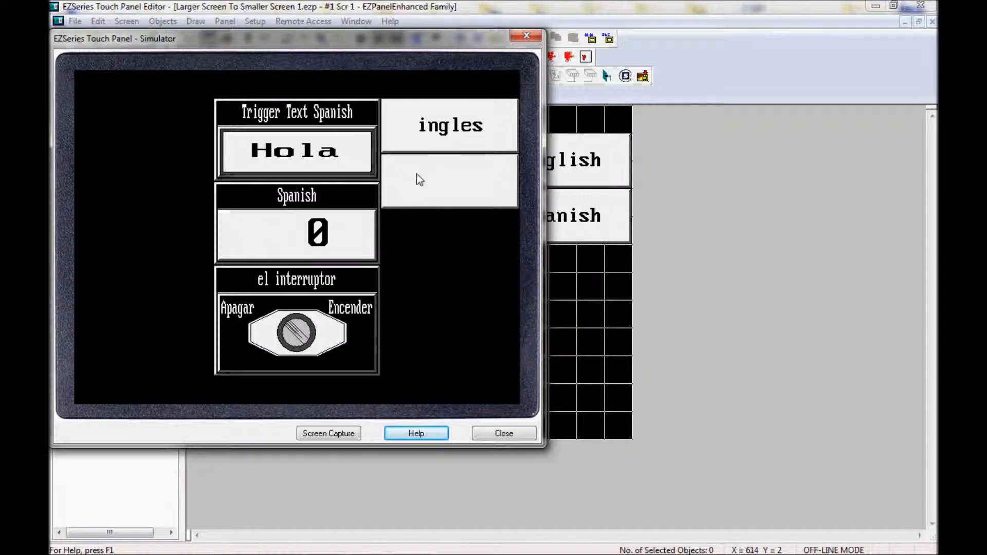
{"action": "left_click", "coordinate": [283, 234]}
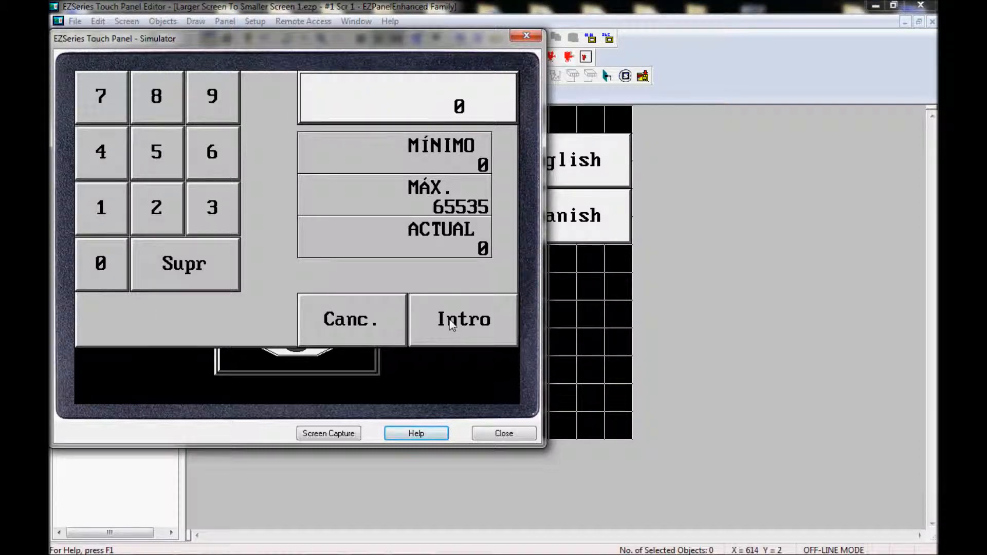
{"action": "left_click", "coordinate": [500, 434]}
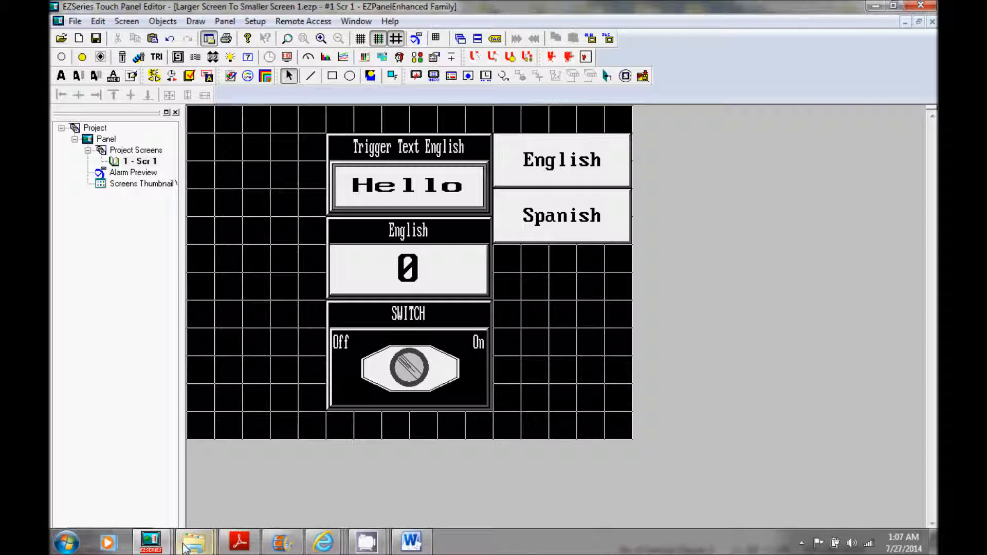
Switch to the open 9.ezp project and export its language texts to Excel.
{"action": "left_click", "coordinate": [150, 541]}
{"action": "left_click", "coordinate": [237, 492]}
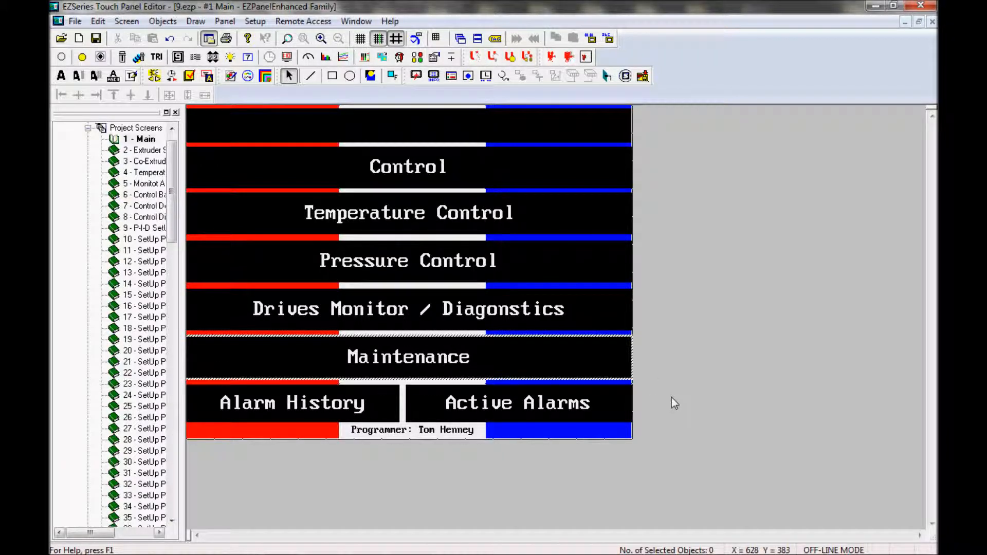
{"action": "left_click", "coordinate": [256, 22]}
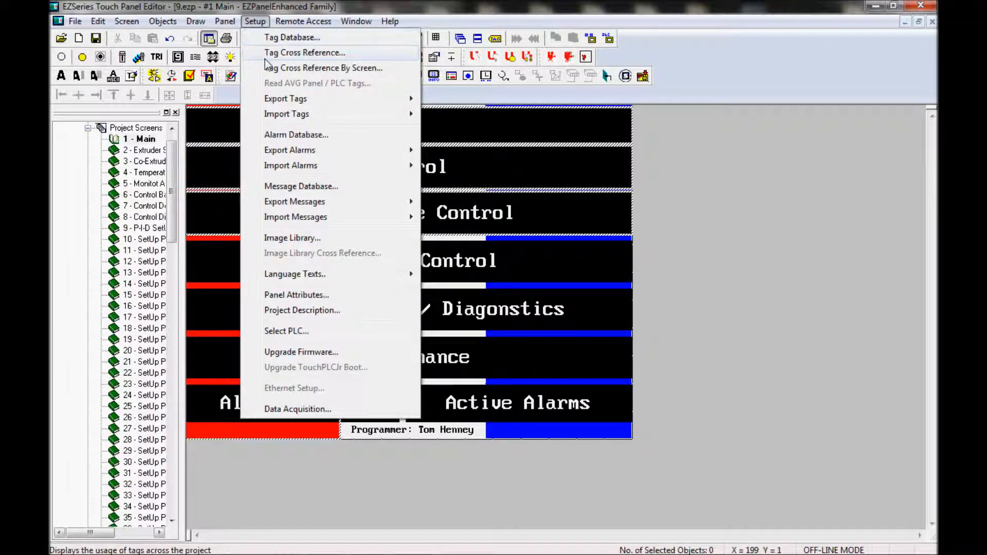
{"action": "mouse_move", "coordinate": [296, 278]}
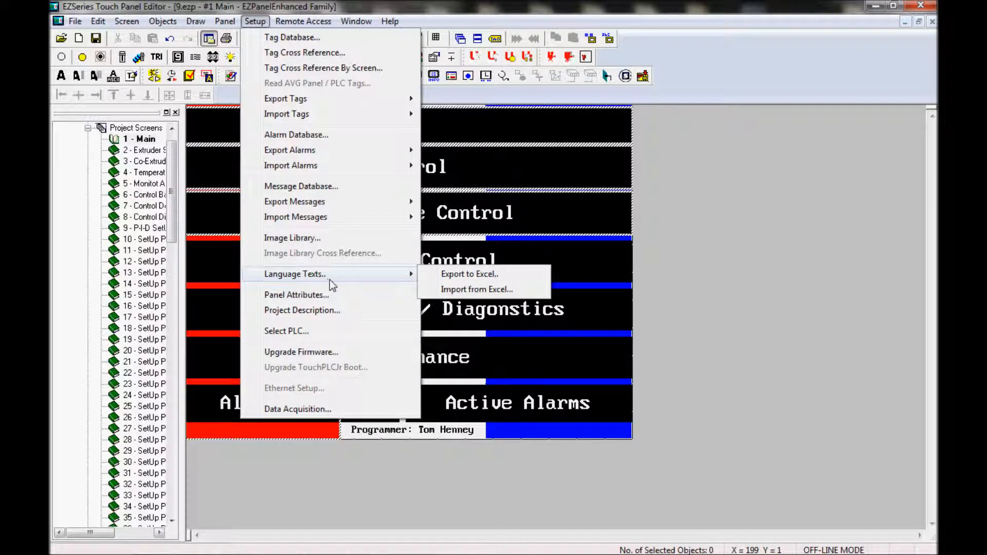
{"action": "left_click", "coordinate": [412, 274]}
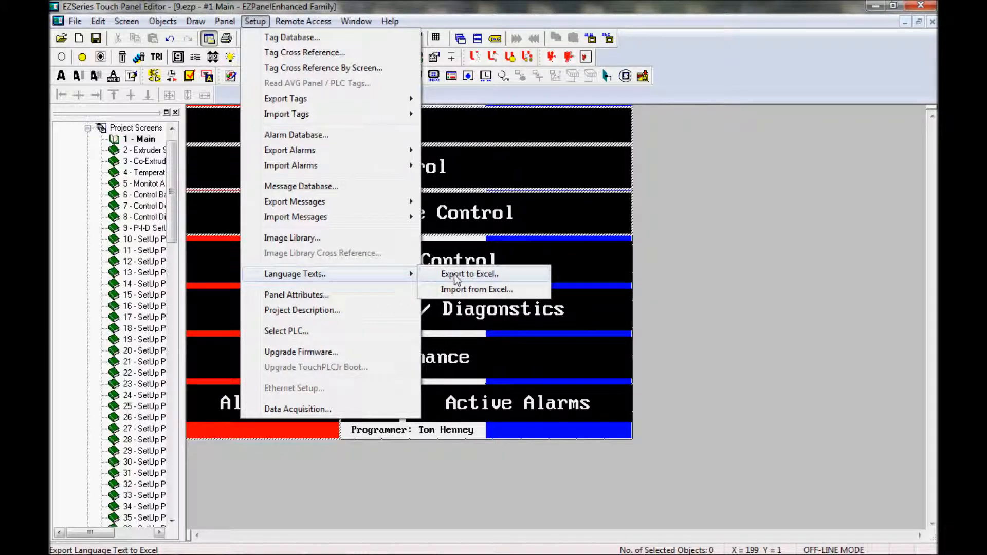
{"action": "left_click", "coordinate": [455, 276]}
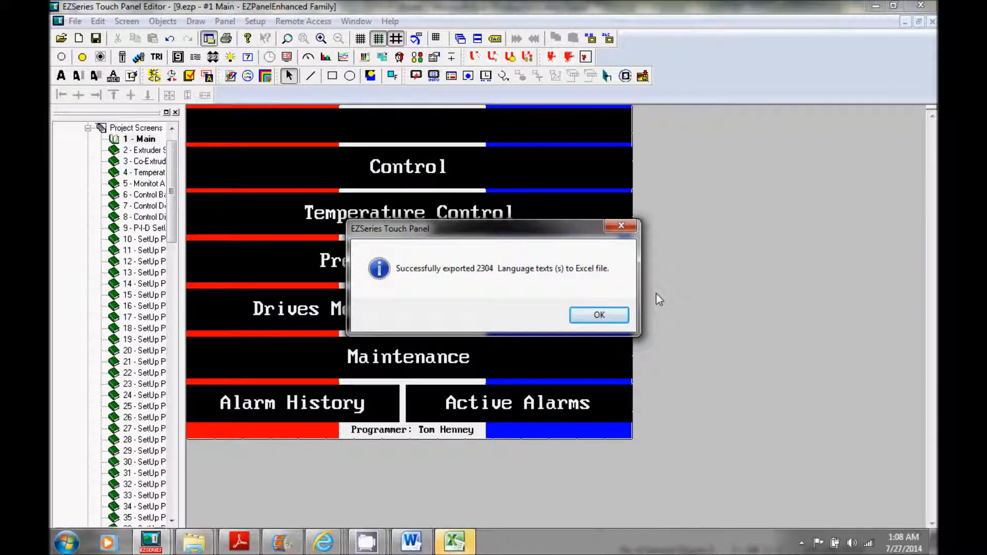
{"action": "left_click", "coordinate": [599, 315]}
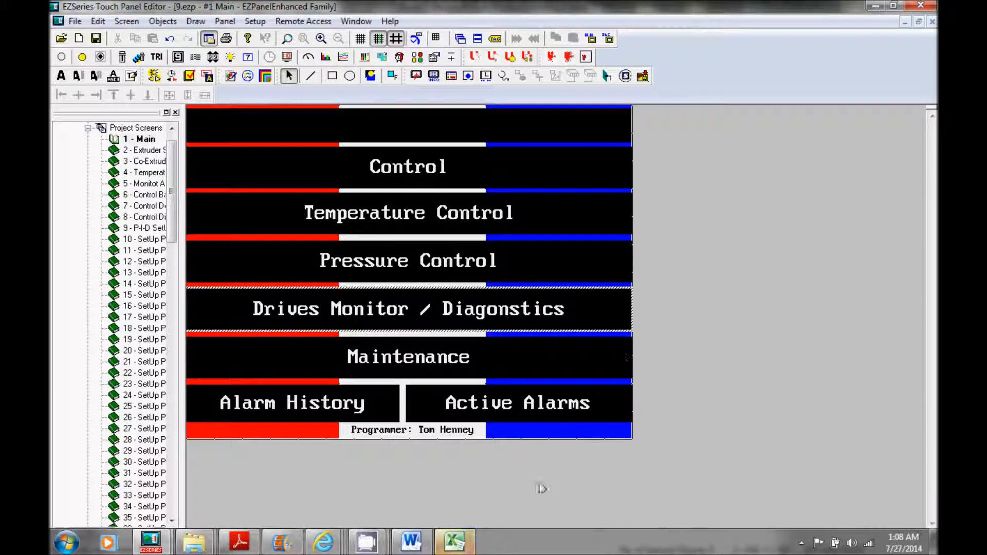
Switch to the exported Excel workbook and widen columns A through F to fit their contents.
{"action": "left_click", "coordinate": [451, 544]}
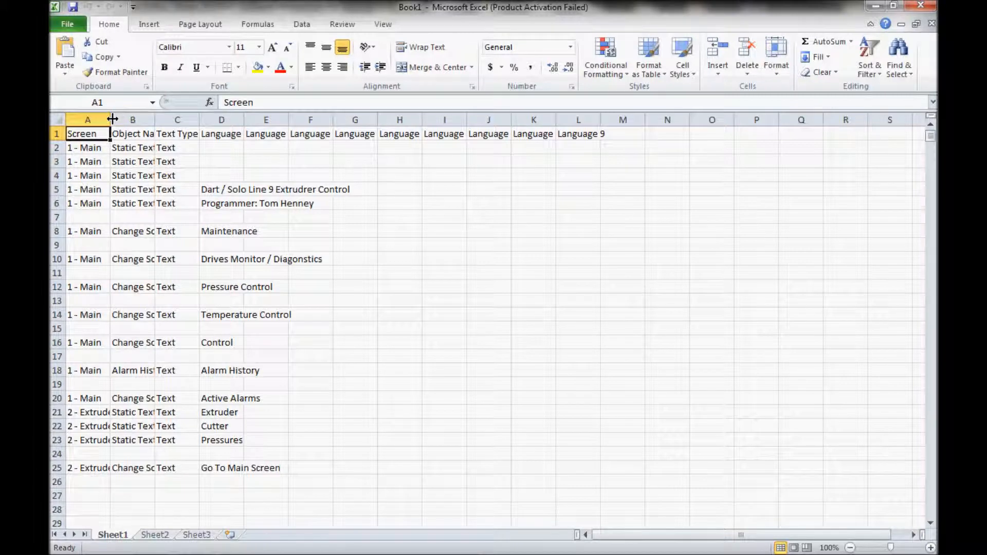
{"action": "left_click_drag", "start_coordinate": [112, 119], "coordinate": [577, 120]}
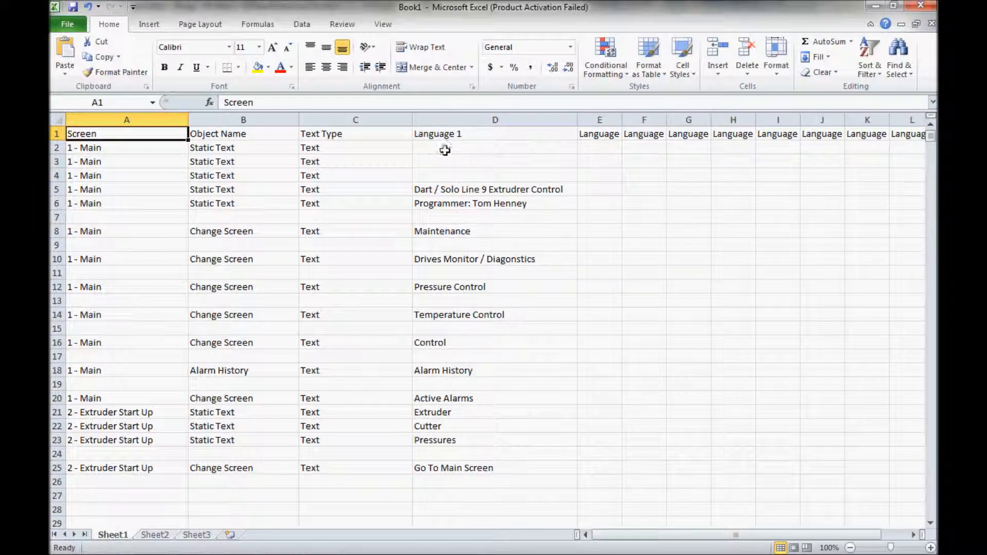
{"action": "left_click", "coordinate": [462, 135]}
{"action": "left_click_drag", "start_coordinate": [622, 122], "coordinate": [817, 121]}
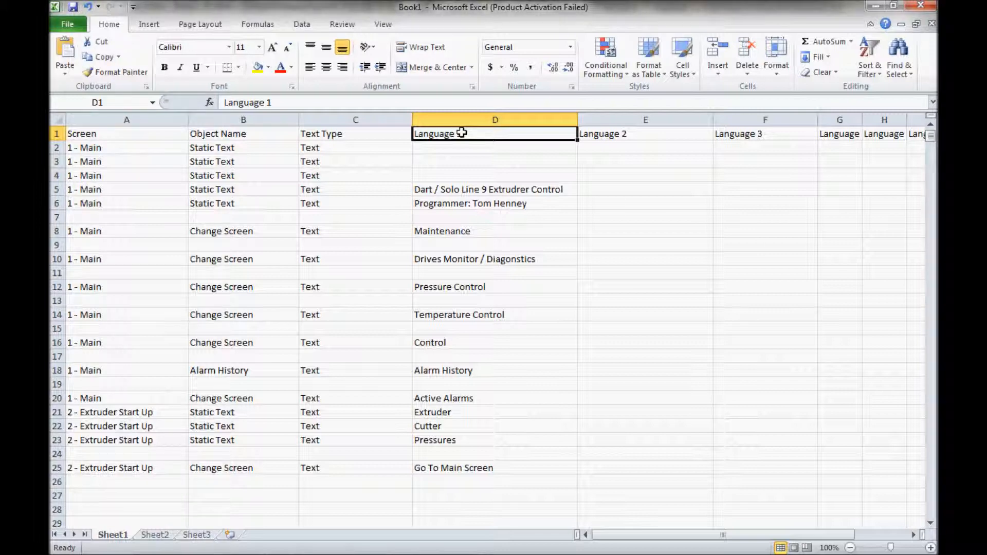
Rename the Language 1, Language 2 and Language 3 column headers as English, Spanish and French.
{"action": "type", "text": "En"}
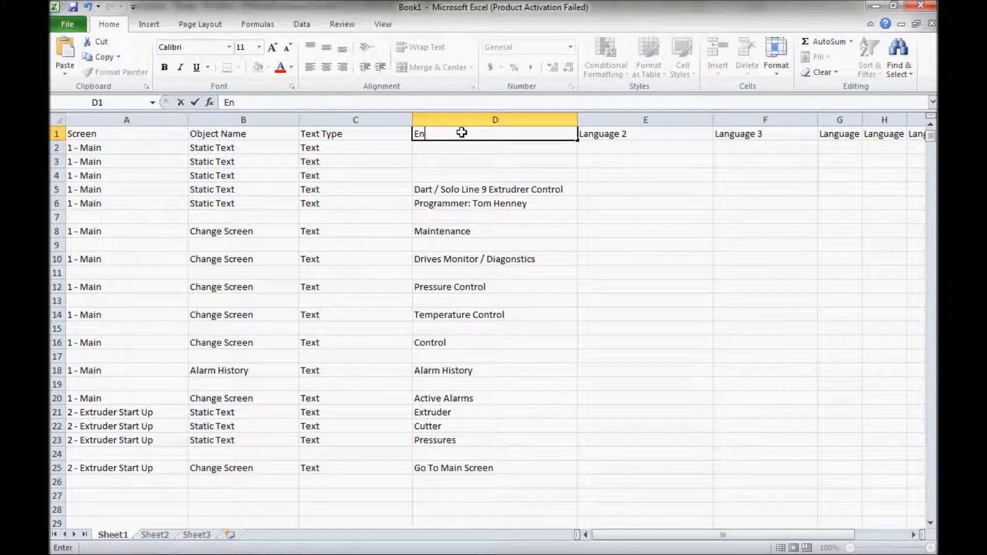
{"action": "type", "text": "glish"}
{"action": "left_click", "coordinate": [620, 136]}
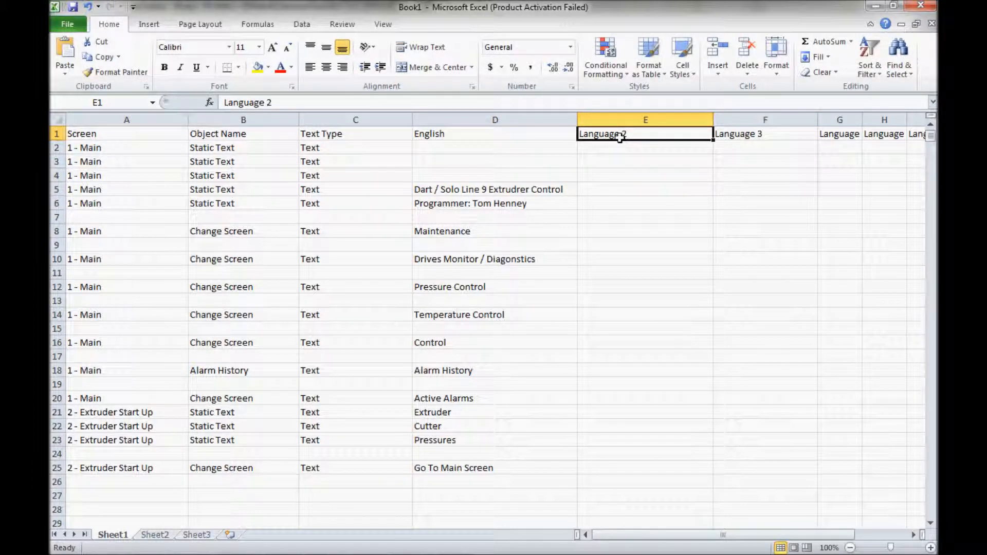
{"action": "type", "text": "Spanish"}
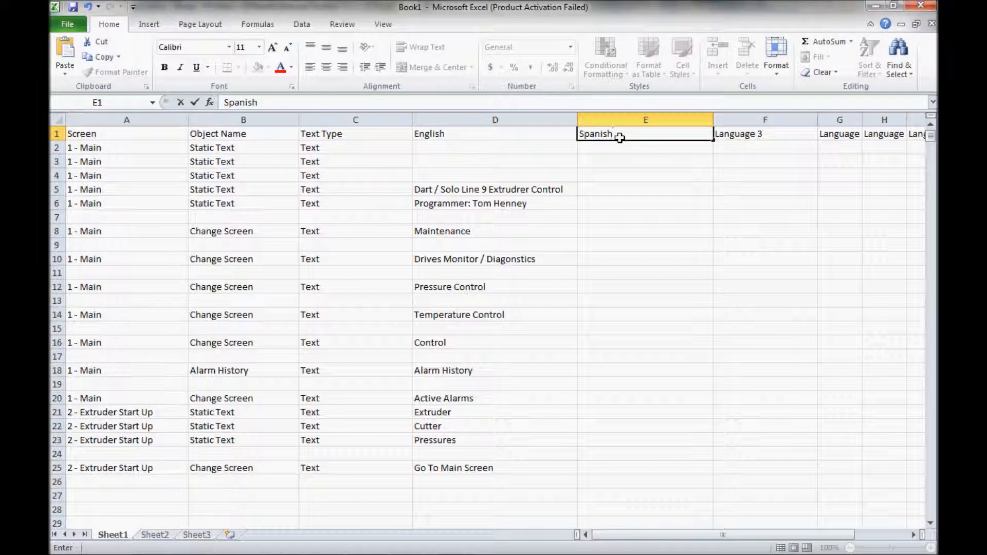
{"action": "left_click", "coordinate": [789, 134]}
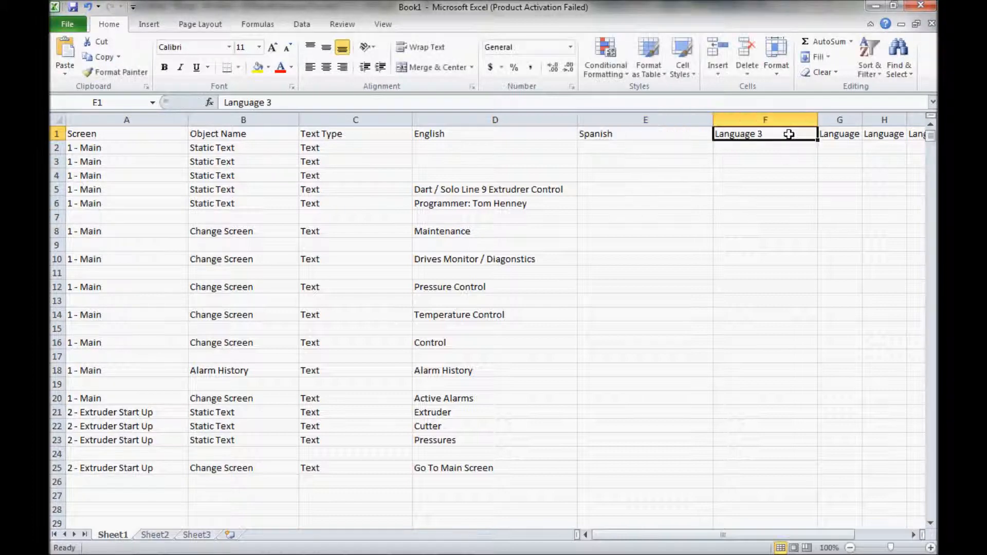
{"action": "type", "text": "Fr"}
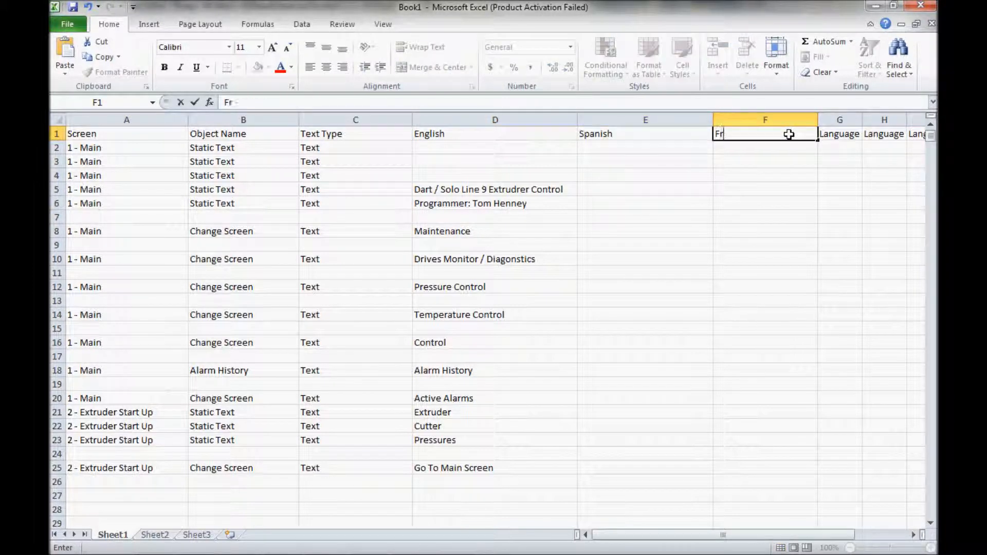
{"action": "type", "text": "ench"}
{"action": "left_click", "coordinate": [490, 164]}
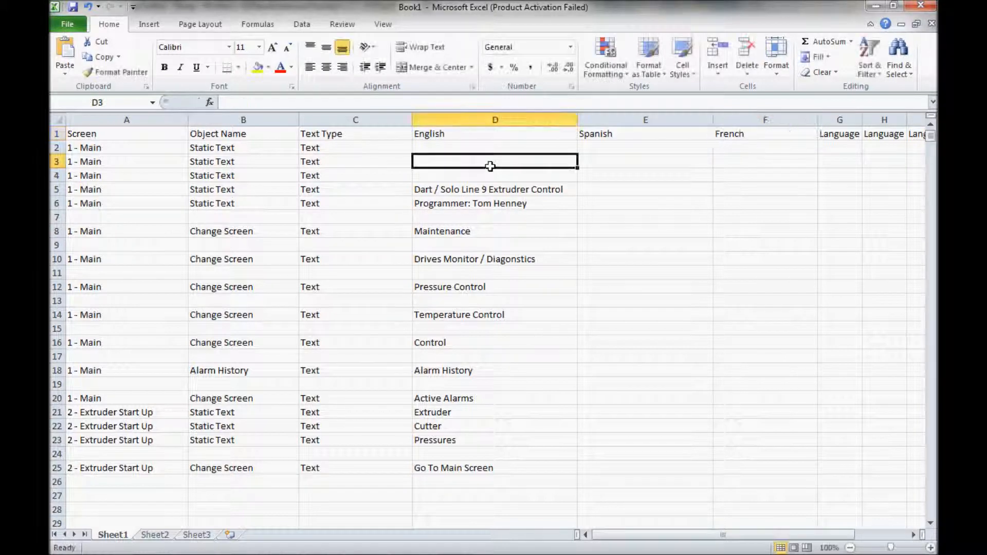